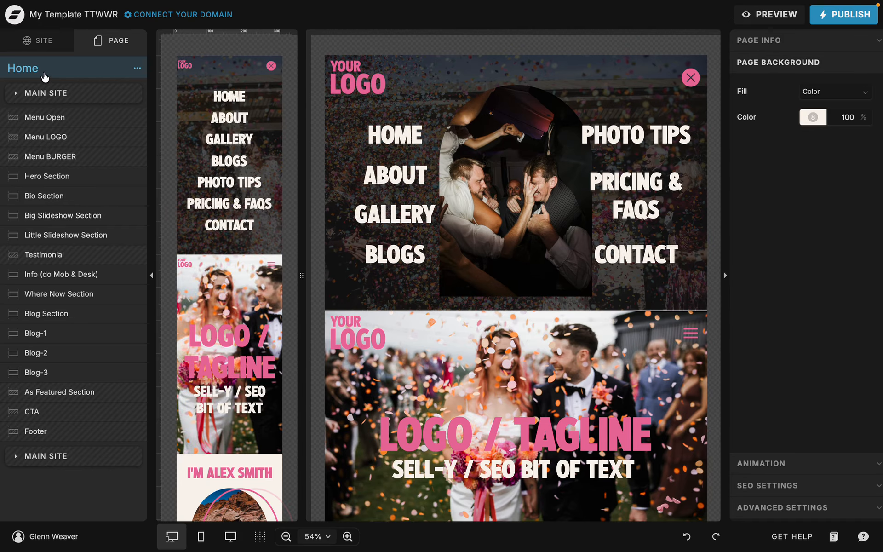
Step: Review the site information and Google Analytics integration in the site settings, and close the settings
click(44, 46)
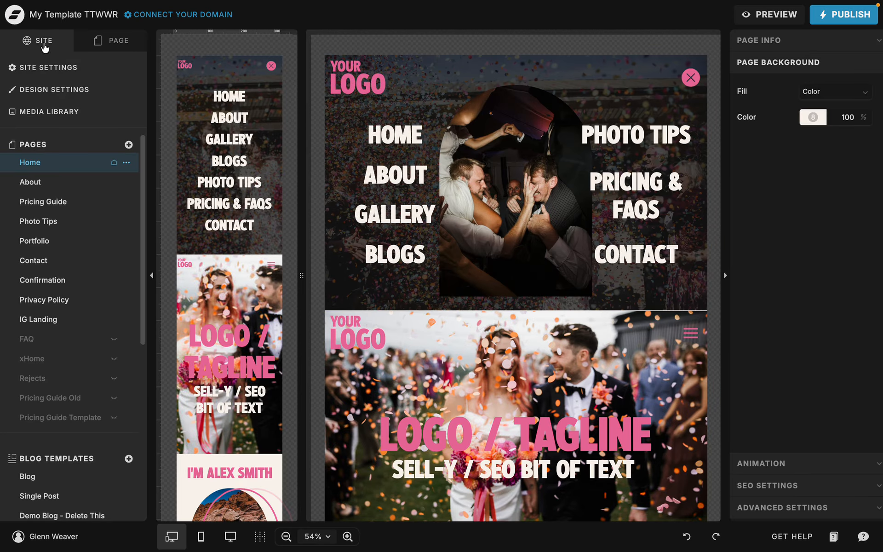
click(44, 68)
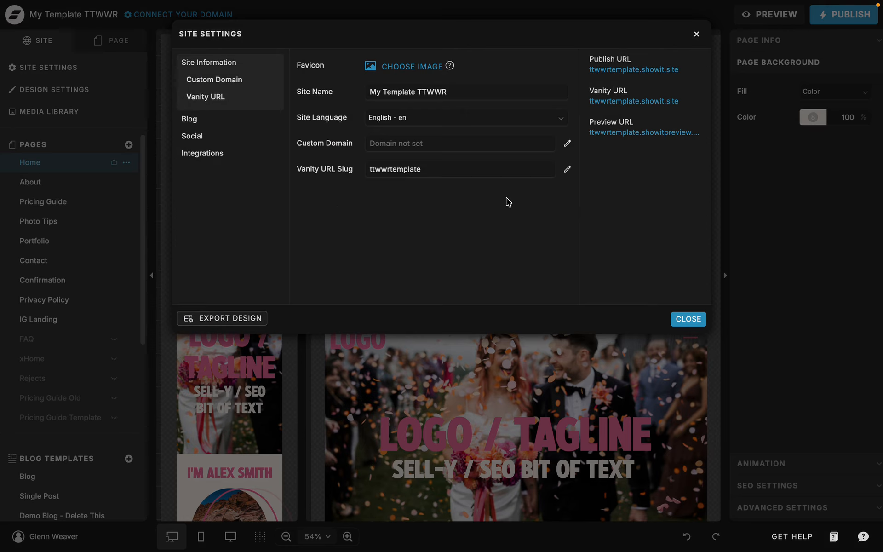
click(406, 146)
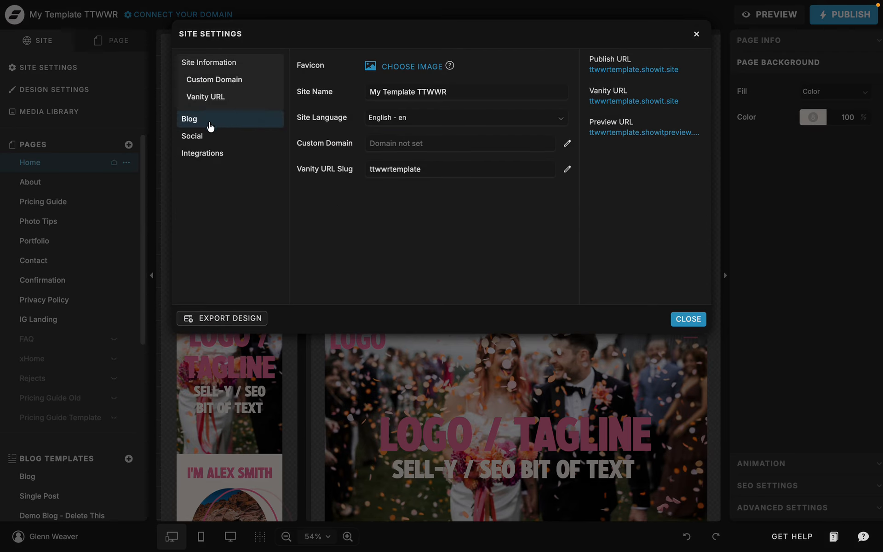
click(203, 153)
click(340, 135)
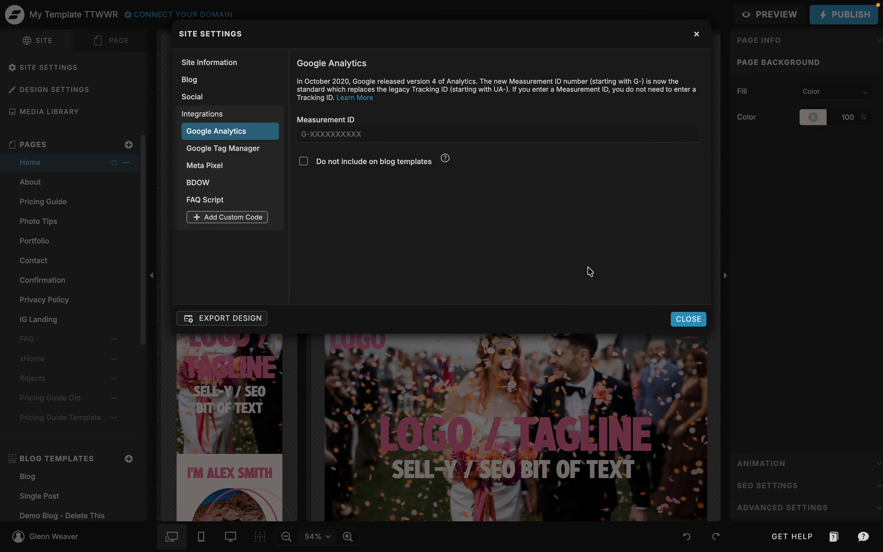
click(687, 318)
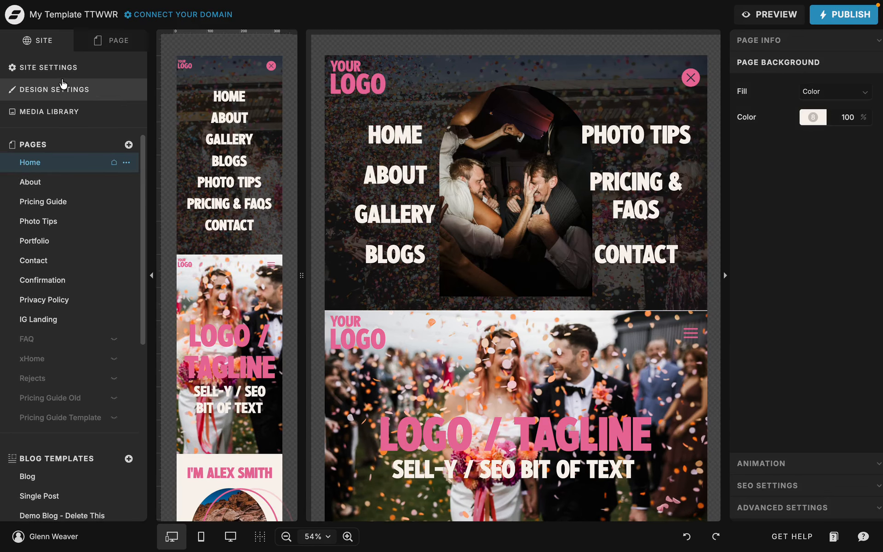
Step: Open the design settings and examine the type styles in the mobile and desktop previews
click(58, 94)
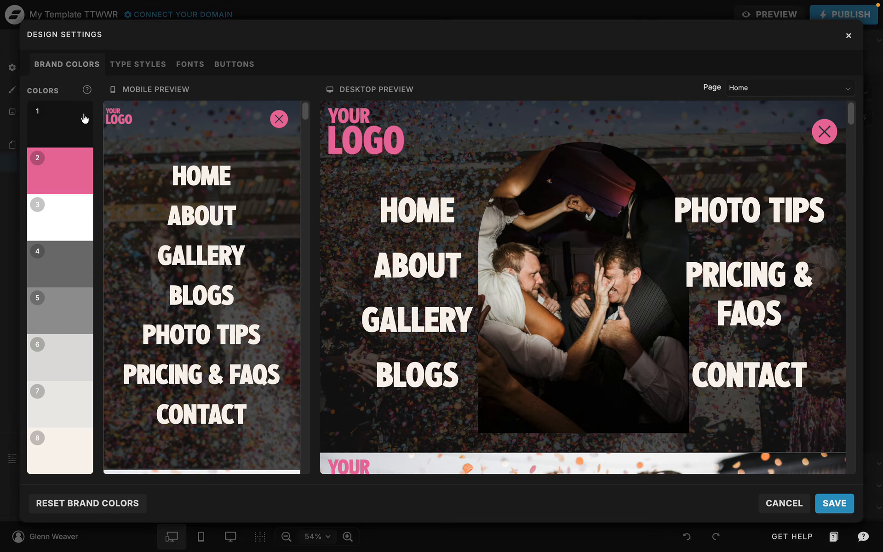
click(136, 69)
scroll(568, 258, down, 5)
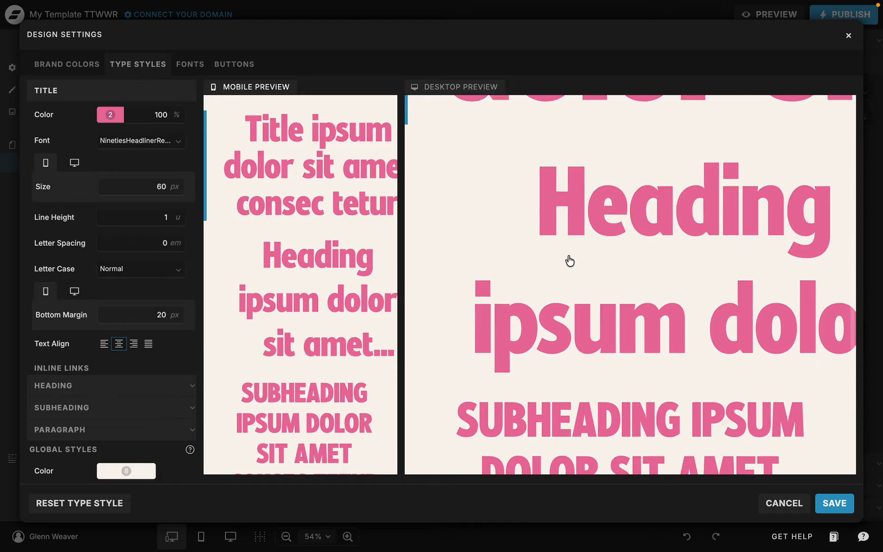
scroll(569, 259, up, 5)
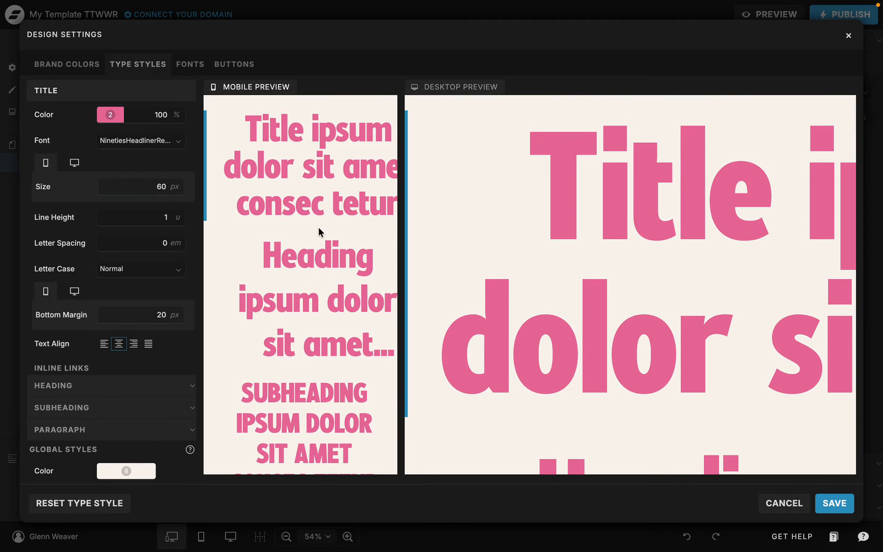
scroll(318, 227, down, 4)
scroll(318, 227, up, 4)
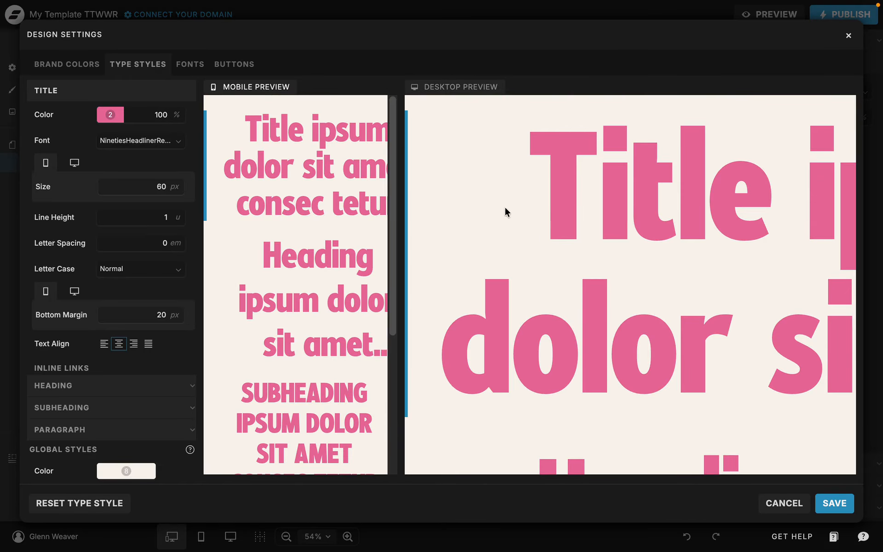
Step: Review the fonts, button styles and brand colors in the design settings without changing anything, and close them
click(190, 67)
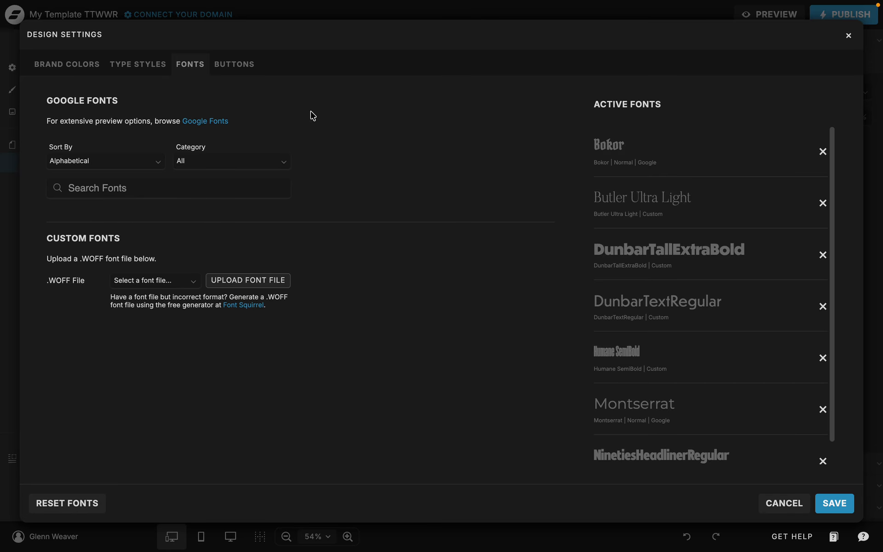
click(235, 67)
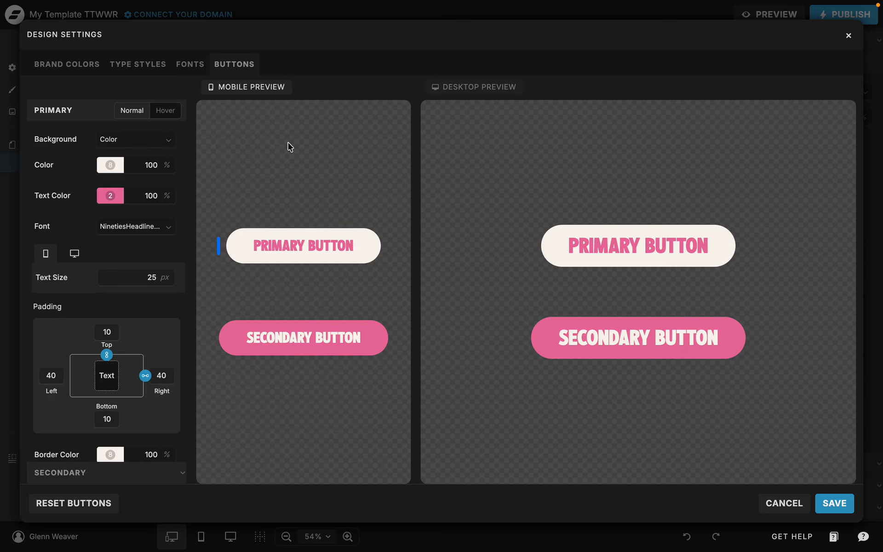
click(83, 69)
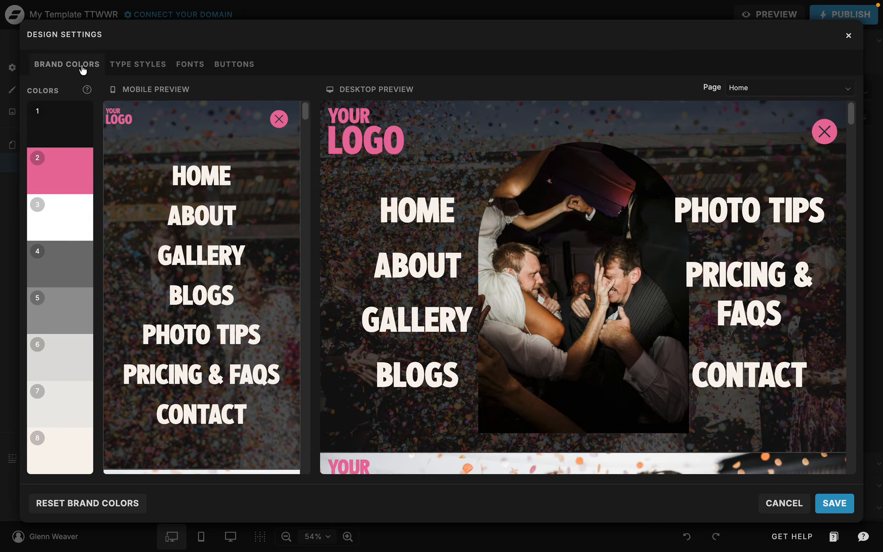
click(848, 37)
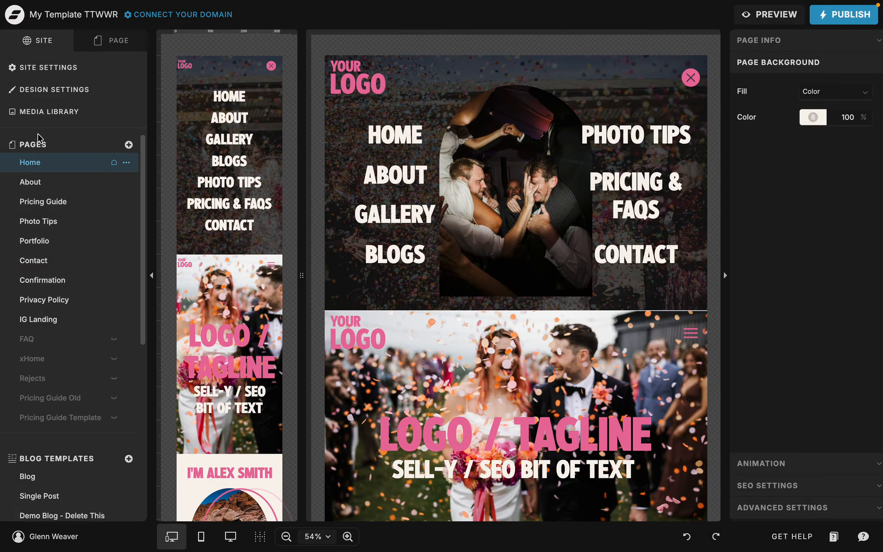
Step: Look over the uploaded files in the media library and close it
click(47, 112)
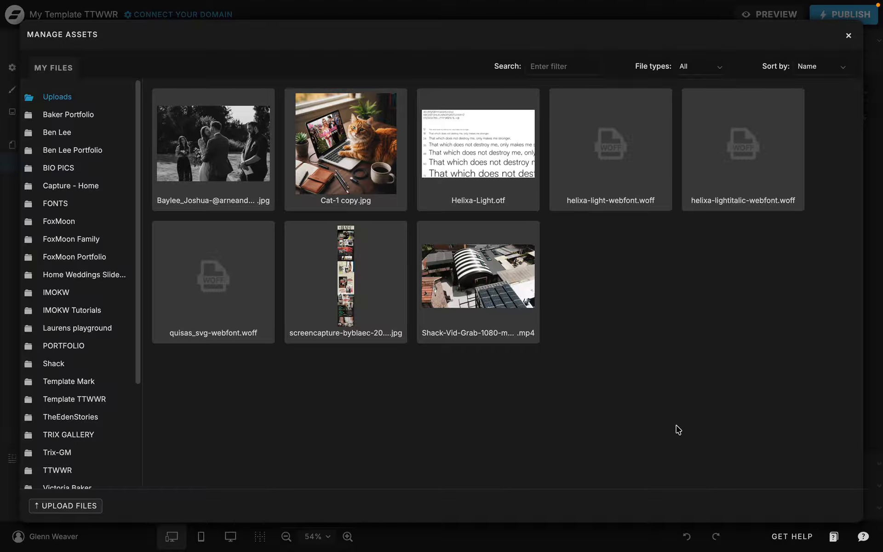
click(848, 35)
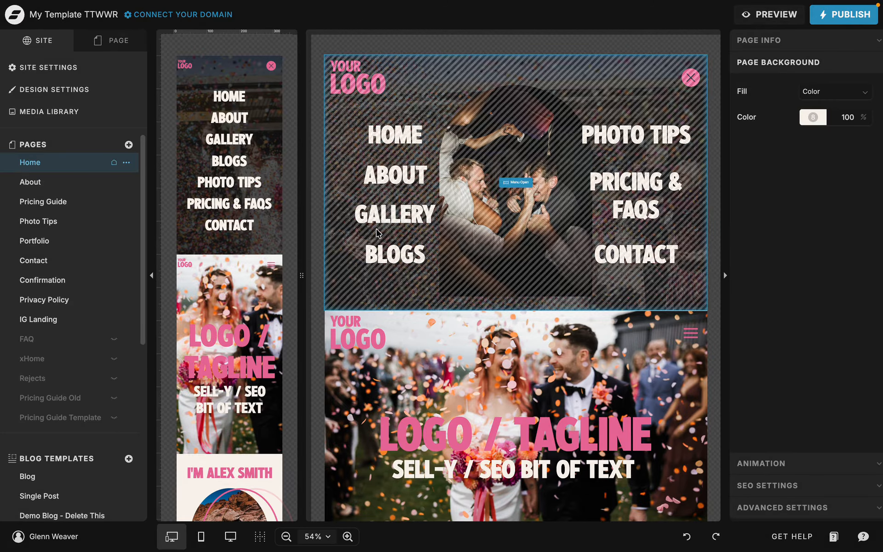
Step: Look through the layouts of the About and Pricing Guide pages
click(35, 183)
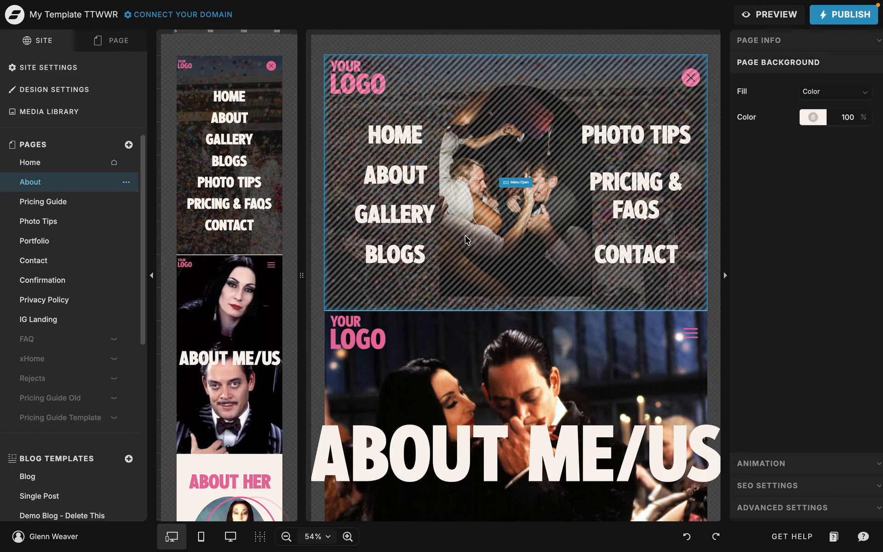
scroll(464, 236, down, 10)
click(50, 202)
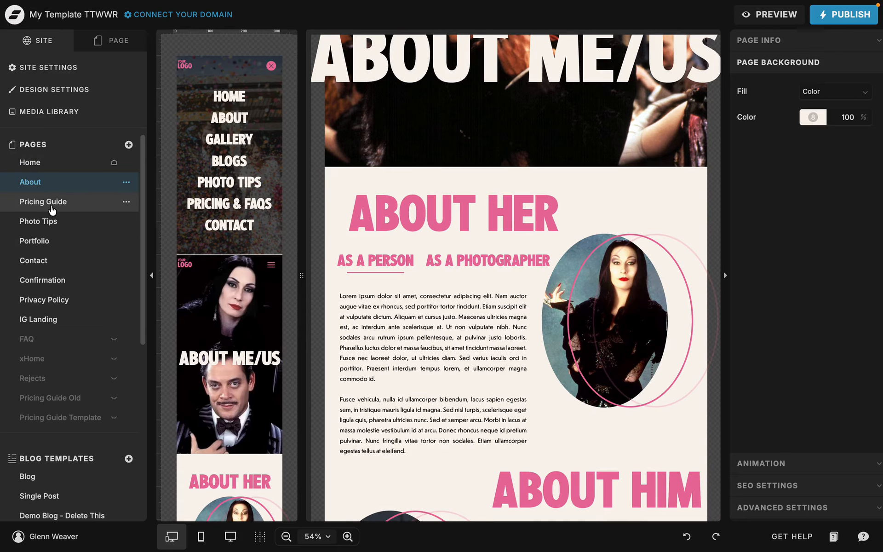
scroll(428, 266, down, 10)
Step: Look through the Blog and Single Post layouts among the blog templates
scroll(72, 221, down, 5)
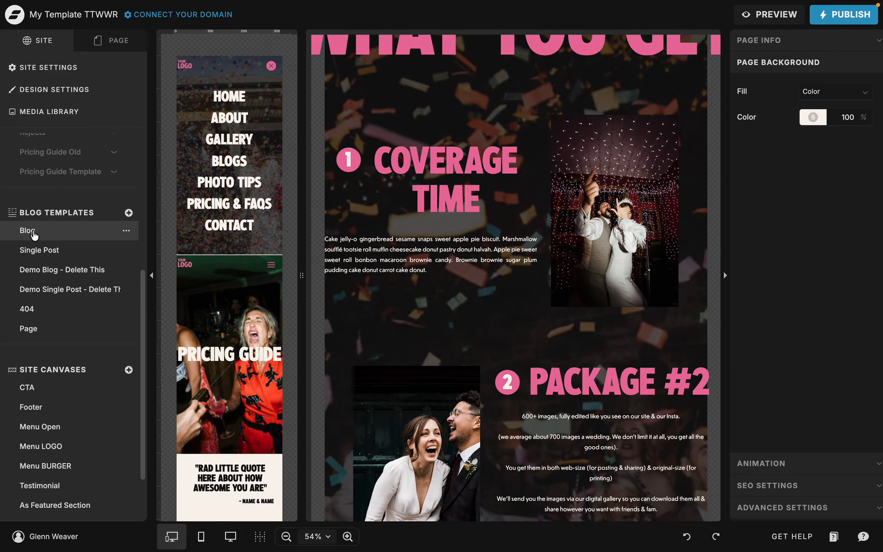
click(34, 232)
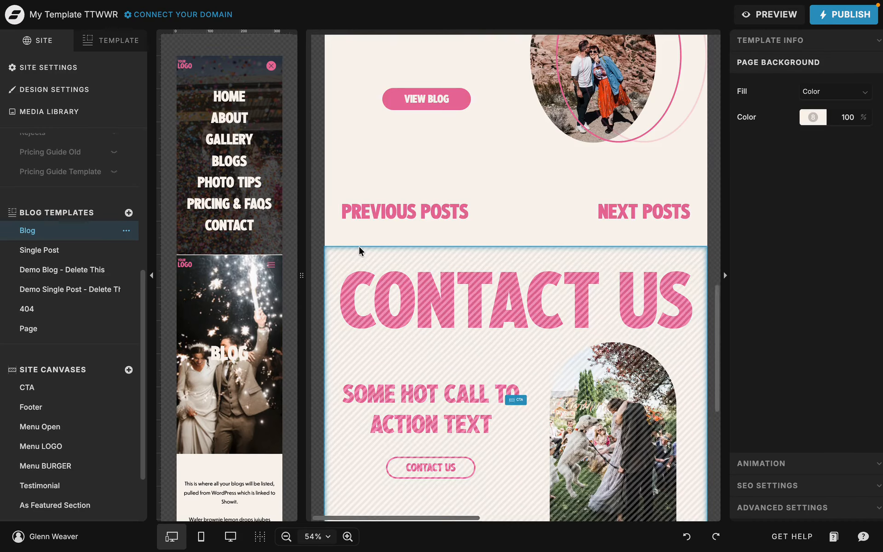
scroll(360, 251, down, 10)
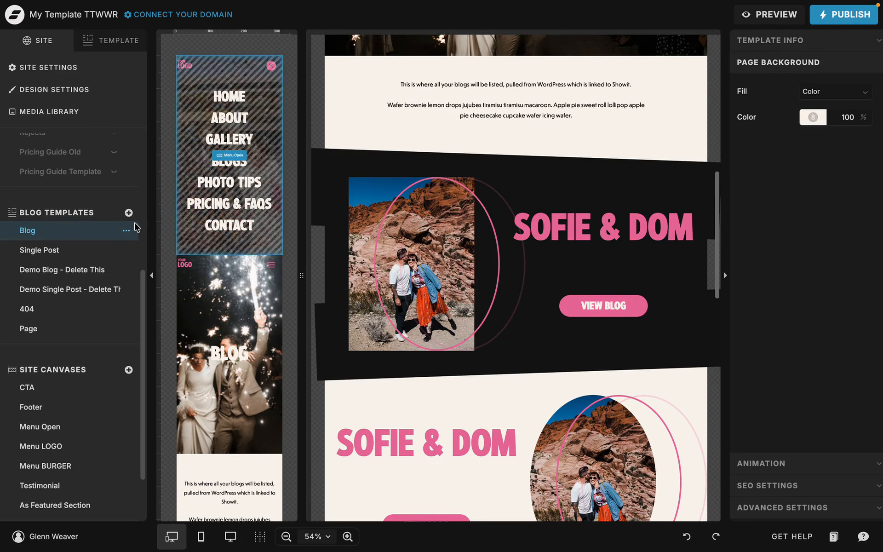
click(52, 249)
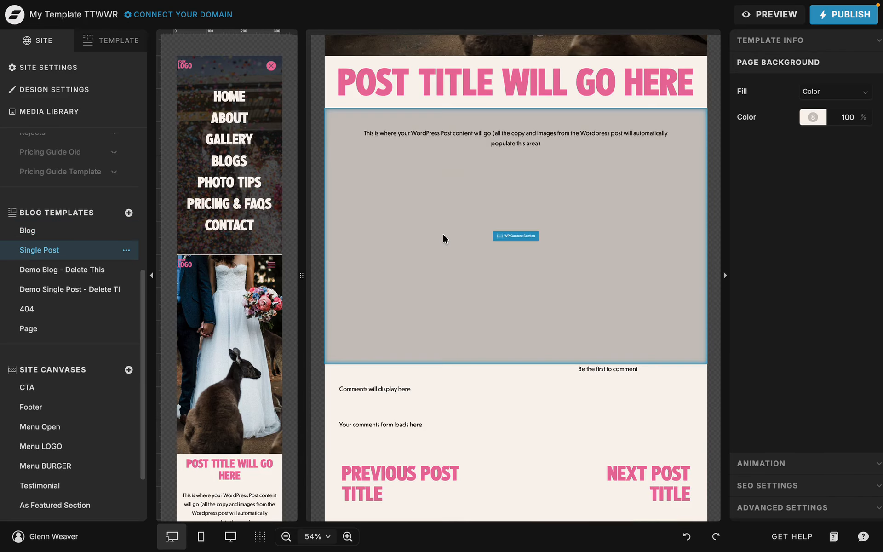
scroll(443, 235, down, 6)
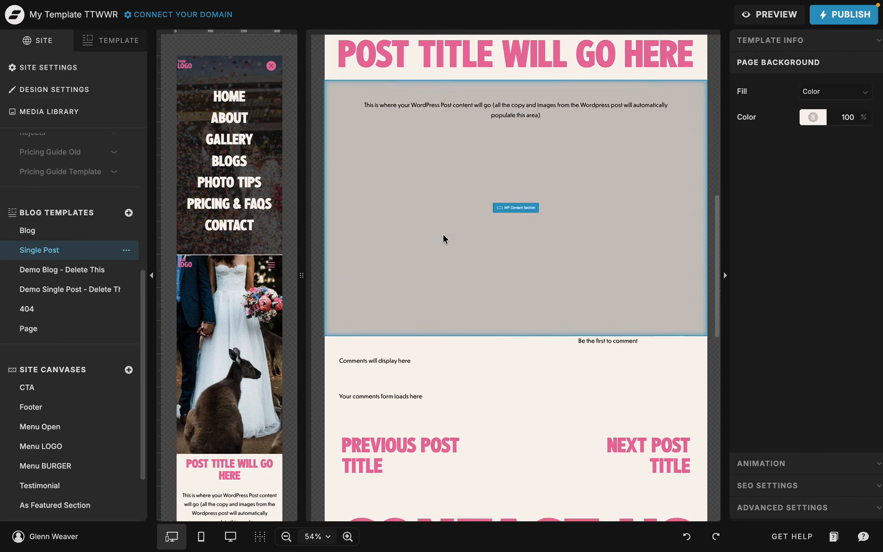
Step: Examine the 404 blog template and the lists of site canvases and canvas sets
click(30, 308)
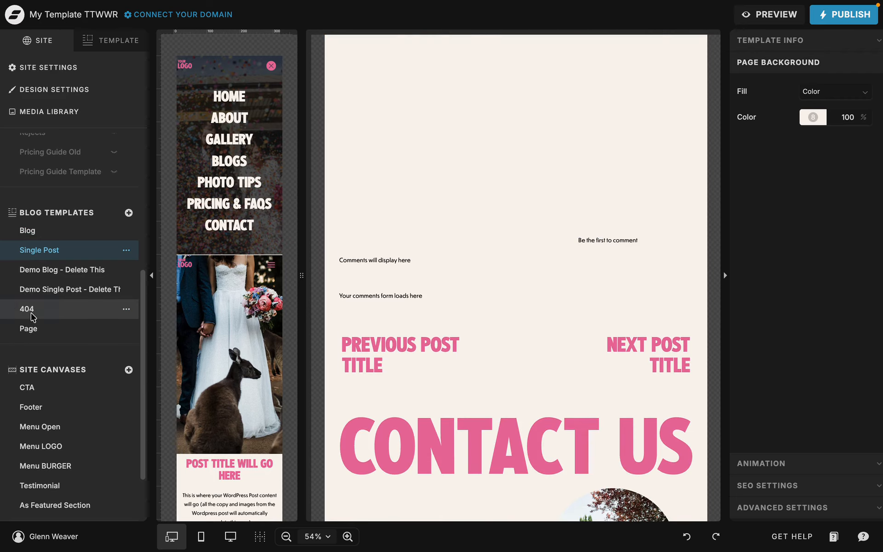
scroll(397, 285, up, 4)
scroll(396, 285, down, 5)
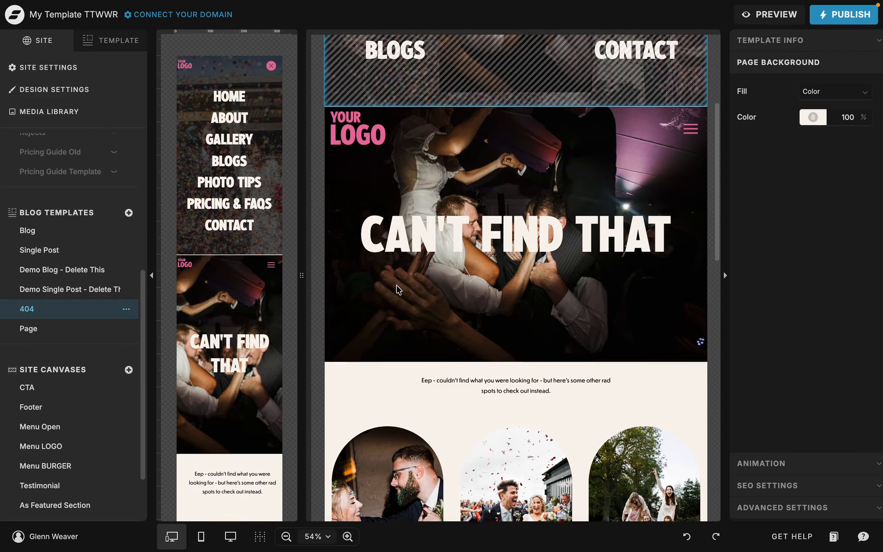
scroll(41, 336, down, 3)
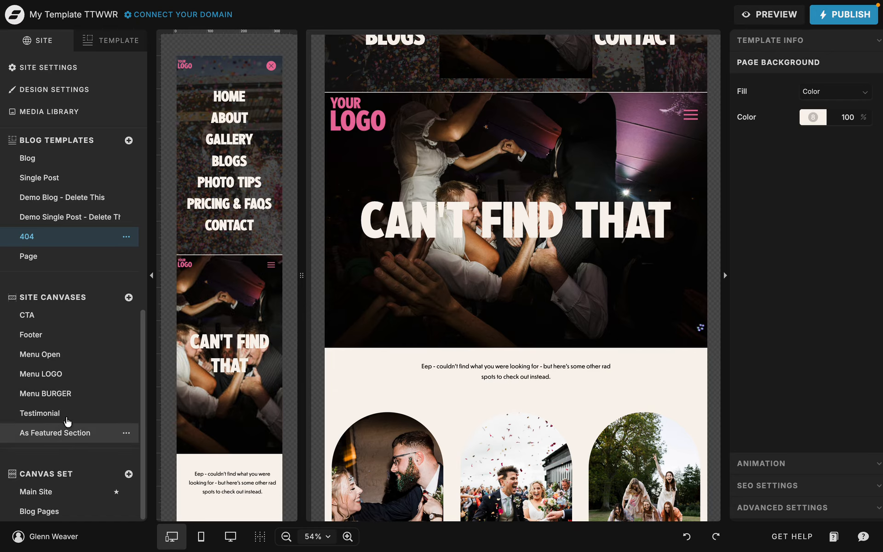
Step: Open the About page and show the list of canvases it contains
scroll(70, 340, up, 10)
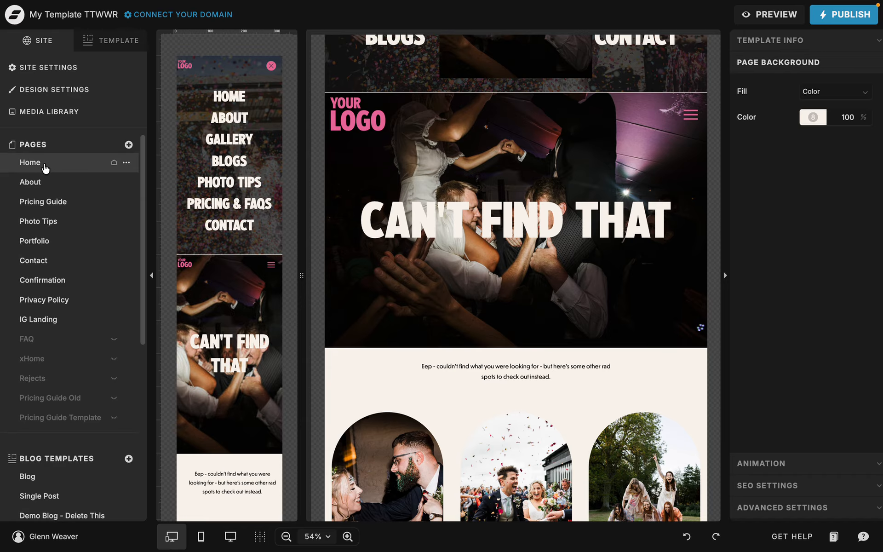
click(42, 182)
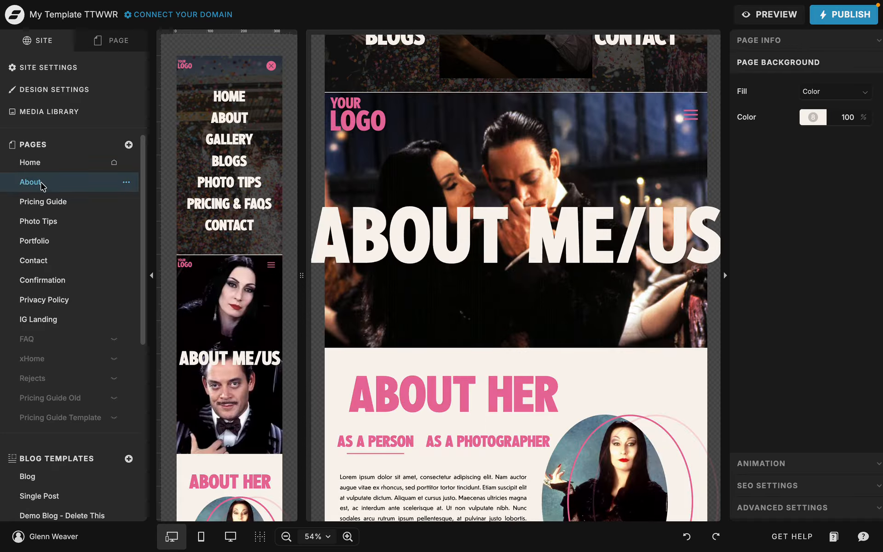
click(118, 41)
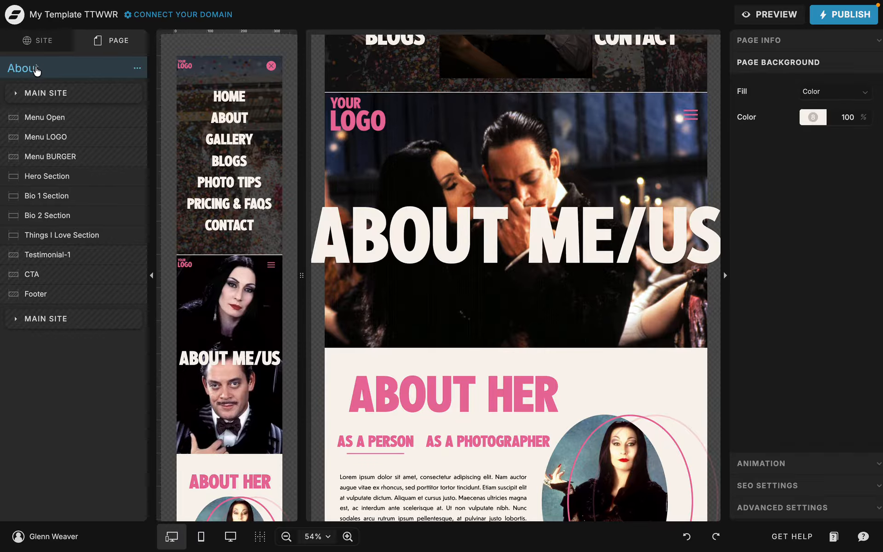
Step: Examine how the About page is stacked from its canvases, including the menu, hero, two bio, Things I Love and Testimonials sections
scroll(463, 208, down, 2)
scroll(463, 208, down, 2)
scroll(463, 207, up, 8)
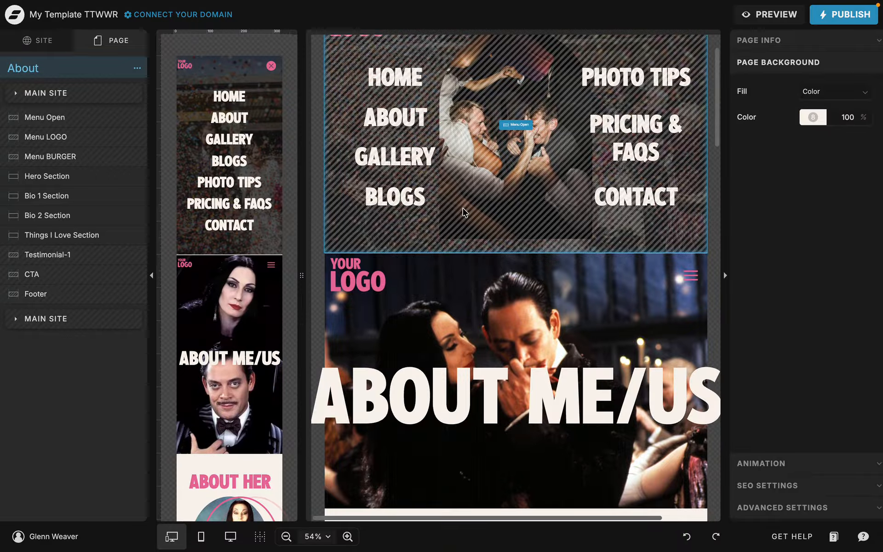
scroll(462, 208, up, 1)
scroll(462, 207, down, 10)
scroll(463, 208, down, 6)
scroll(463, 208, up, 10)
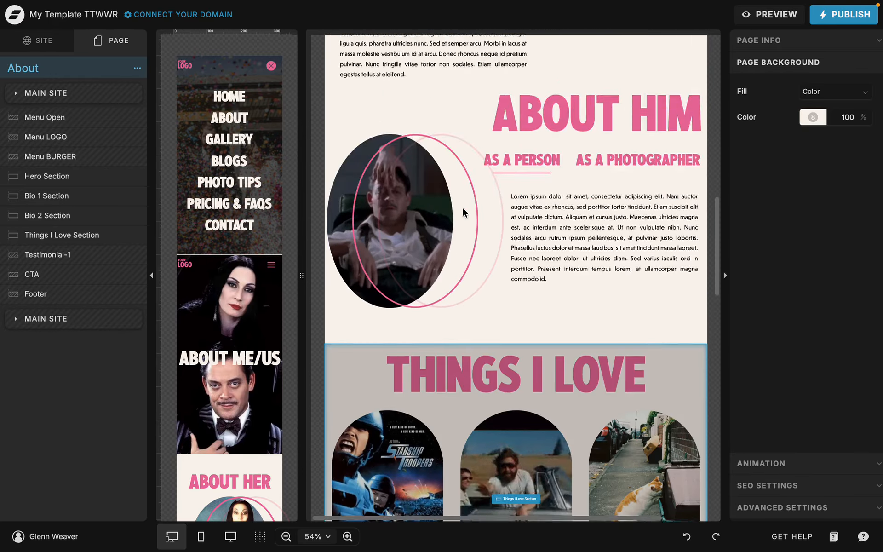
scroll(463, 208, up, 1)
scroll(463, 208, down, 5)
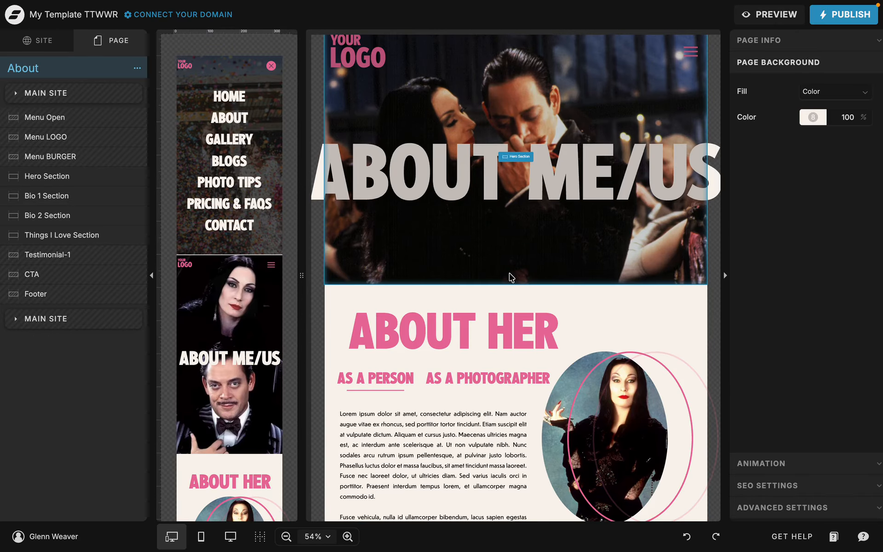
scroll(511, 277, down, 3)
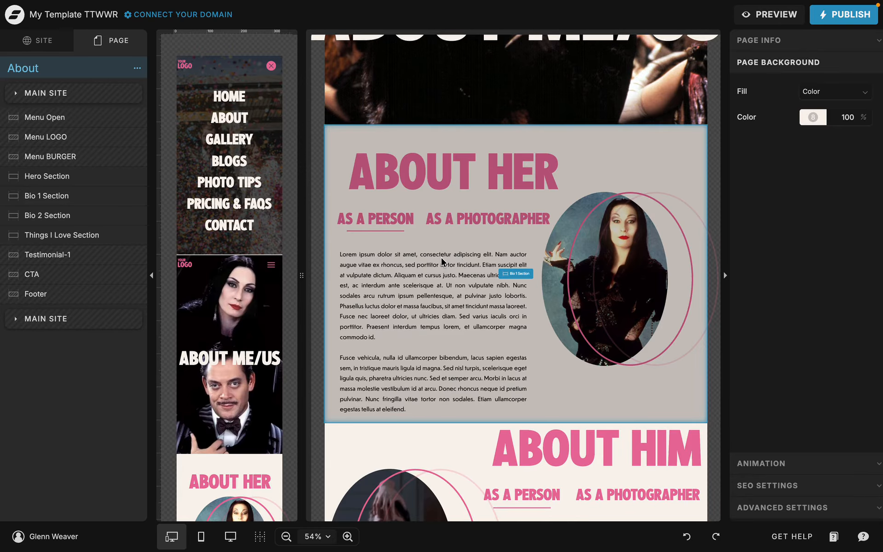
scroll(442, 261, down, 5)
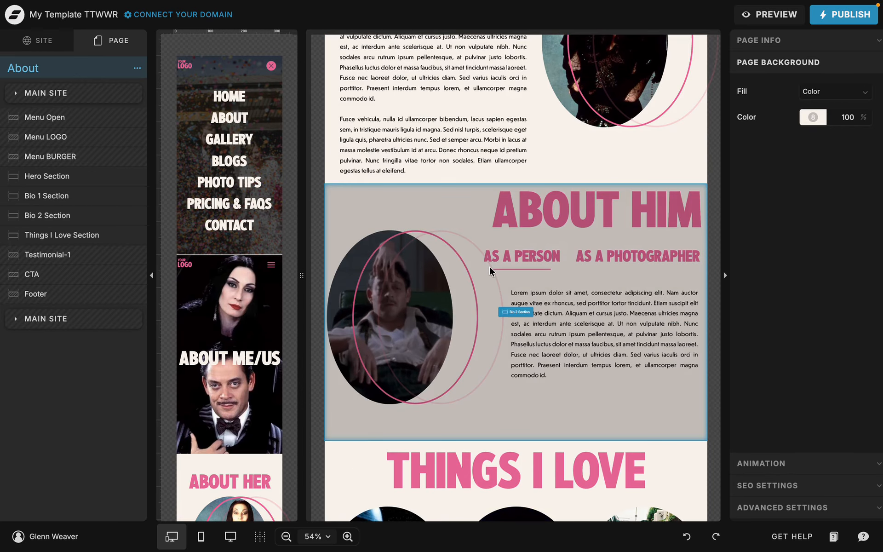
scroll(498, 275, down, 5)
scroll(497, 278, down, 9)
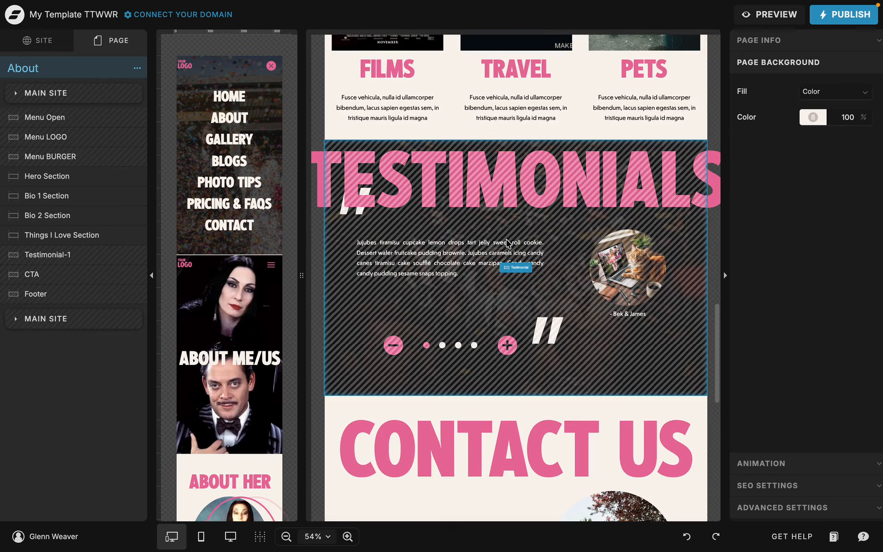
scroll(507, 238, up, 12)
scroll(507, 237, up, 10)
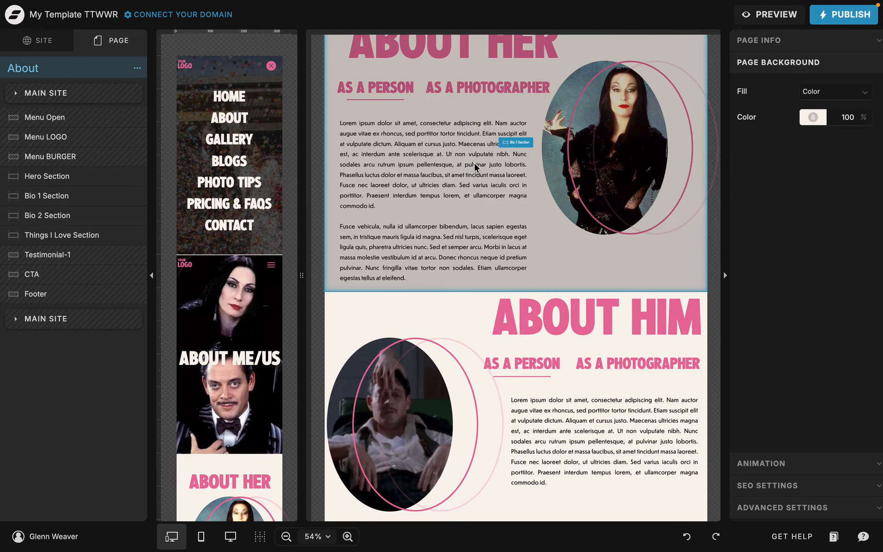
Step: Go to the Things I Love section of the About page and select its heading to list the canvas's elements
scroll(474, 163, down, 8)
scroll(474, 162, down, 5)
scroll(473, 163, up, 10)
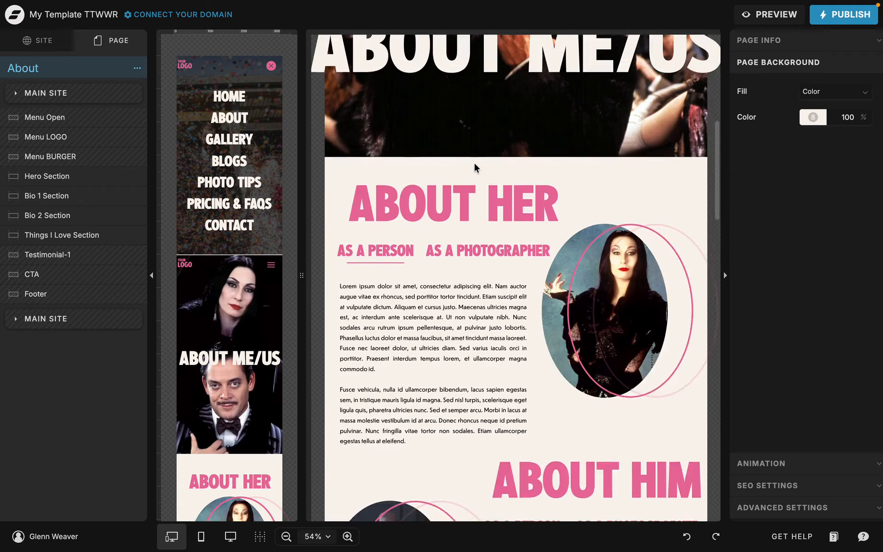
scroll(473, 163, down, 10)
scroll(473, 166, down, 3)
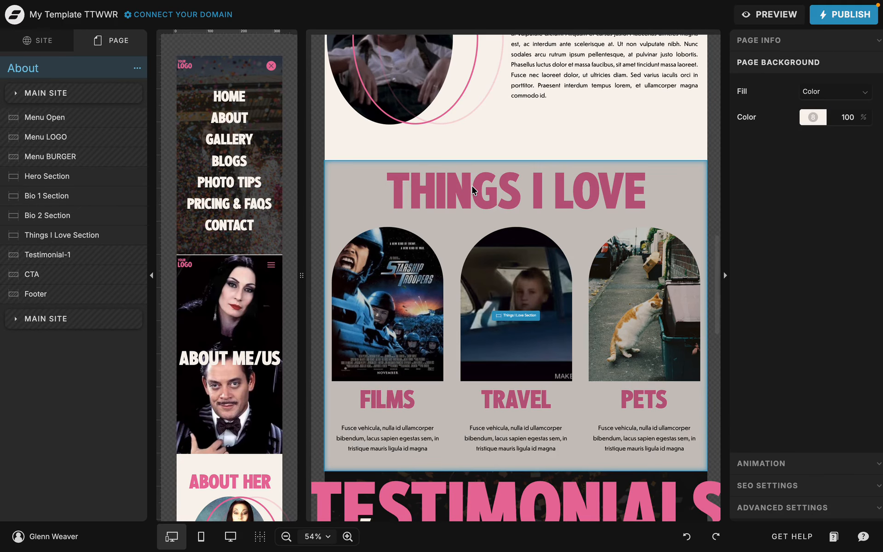
click(474, 192)
click(457, 178)
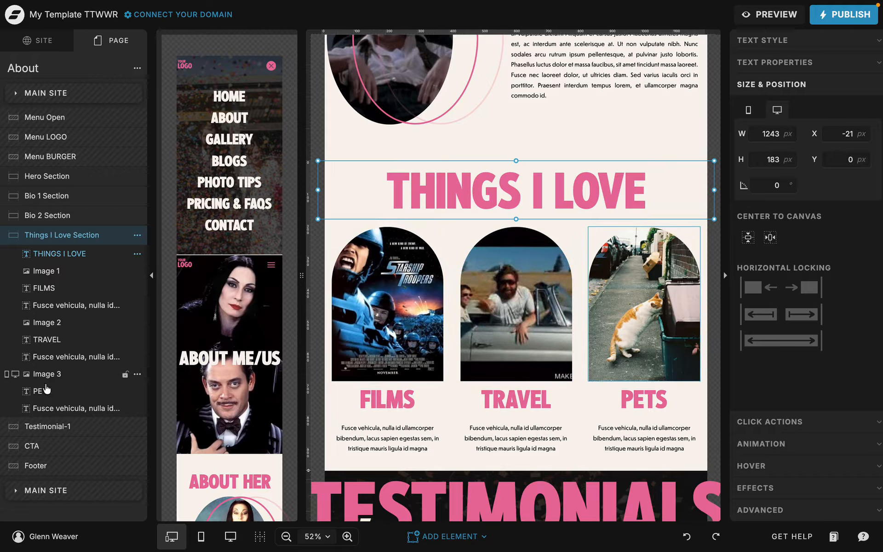
Step: Select the three images and the FILMS and TRAVEL headings in the Things I Love section to match them with their list entries
click(385, 259)
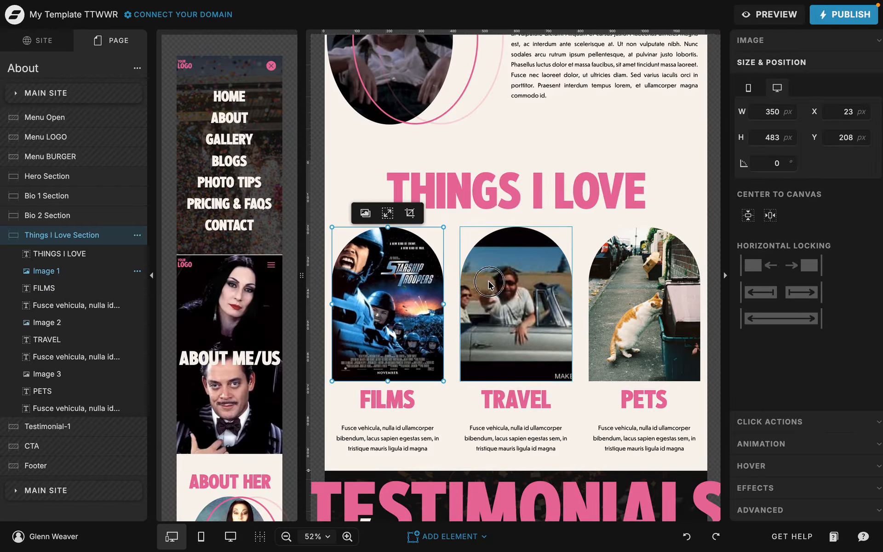
click(516, 281)
click(620, 292)
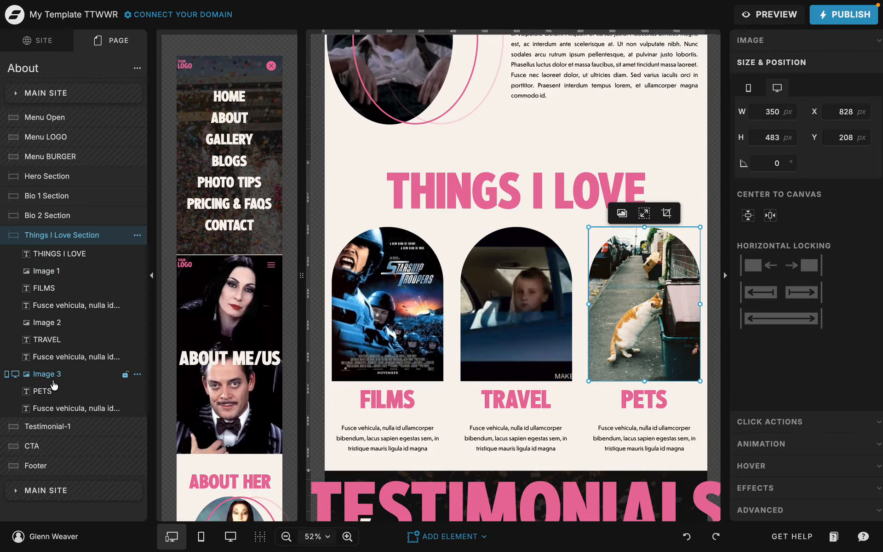
click(45, 289)
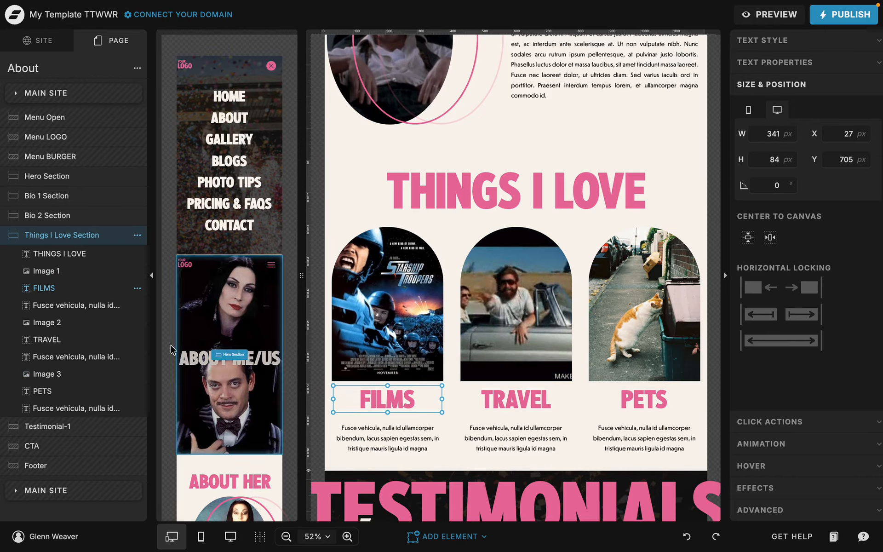
click(53, 340)
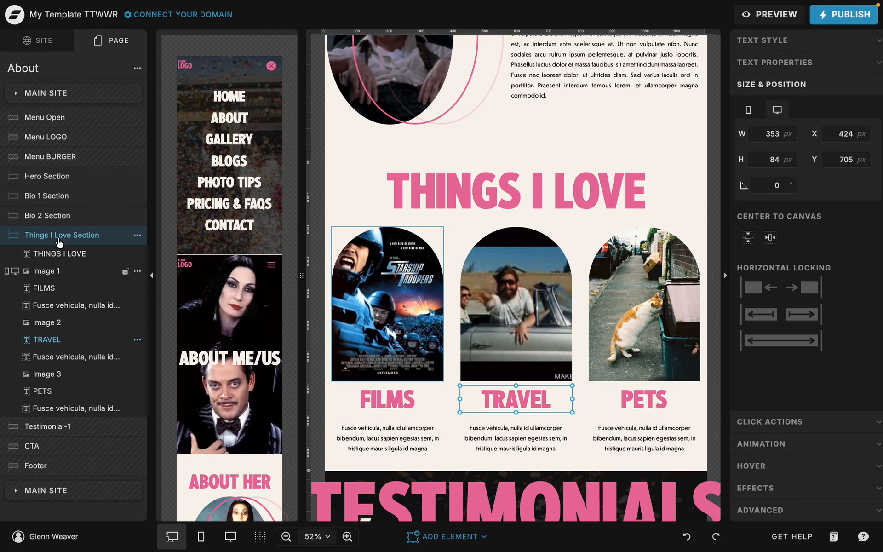
Step: Open the Home page and show it from its top menu canvas
click(42, 40)
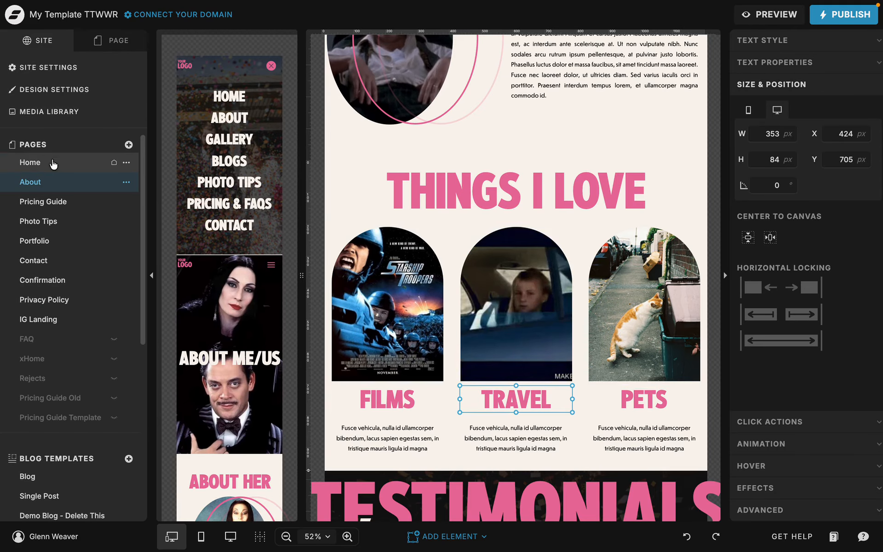
click(53, 164)
scroll(429, 205, up, 5)
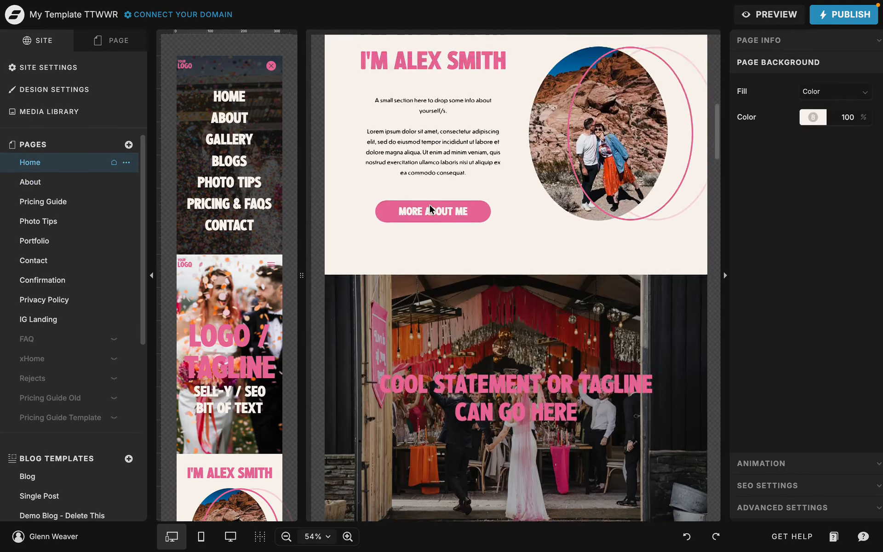
scroll(429, 204, up, 10)
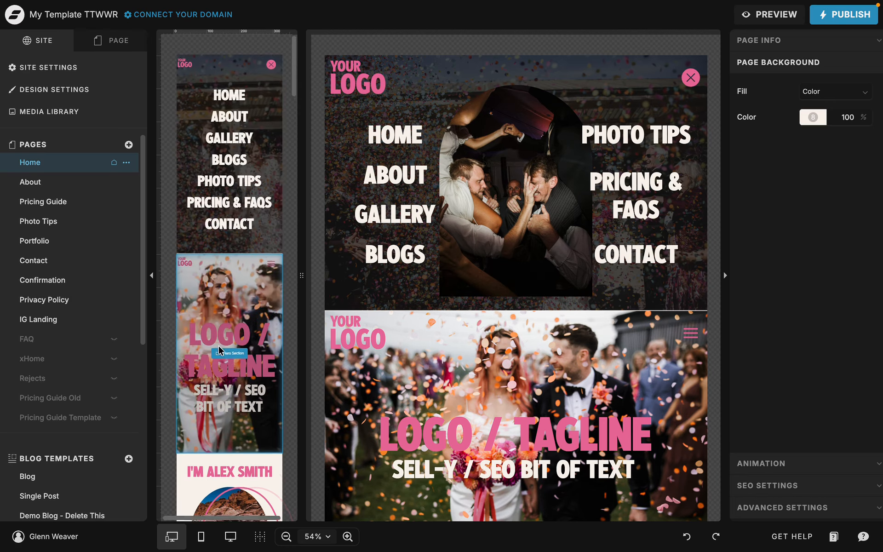
Step: Compare the Home page's mobile layout with its desktop layout, from the hero to the bio and featured blog sections
scroll(219, 350, down, 10)
scroll(220, 350, down, 5)
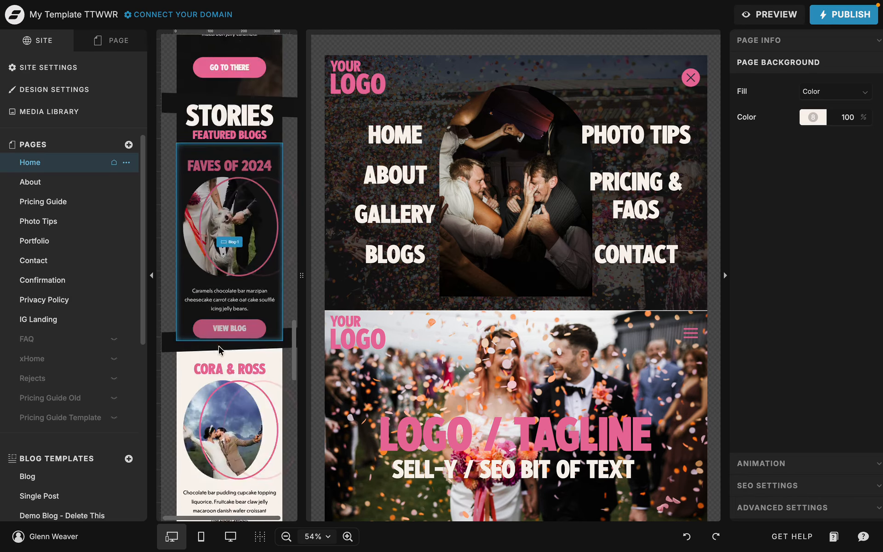
scroll(220, 351, up, 10)
scroll(220, 350, up, 5)
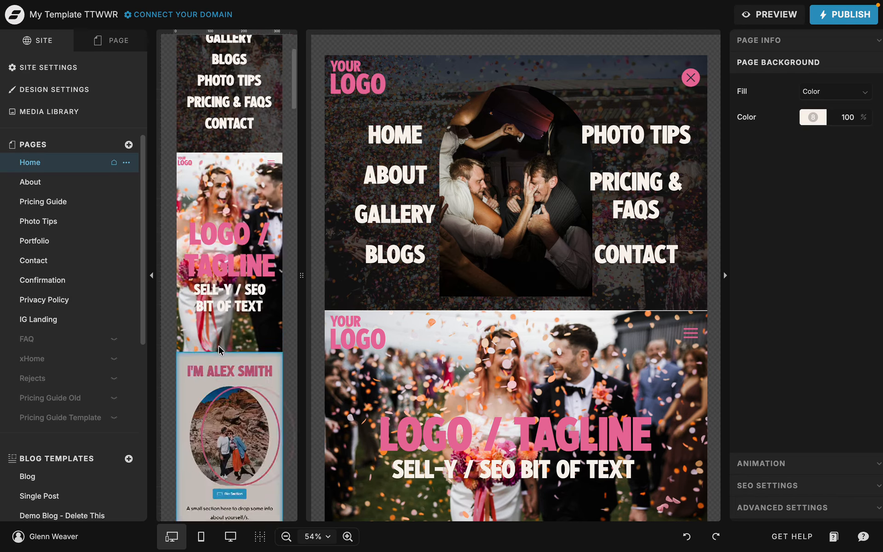
scroll(433, 320, down, 10)
scroll(434, 320, up, 15)
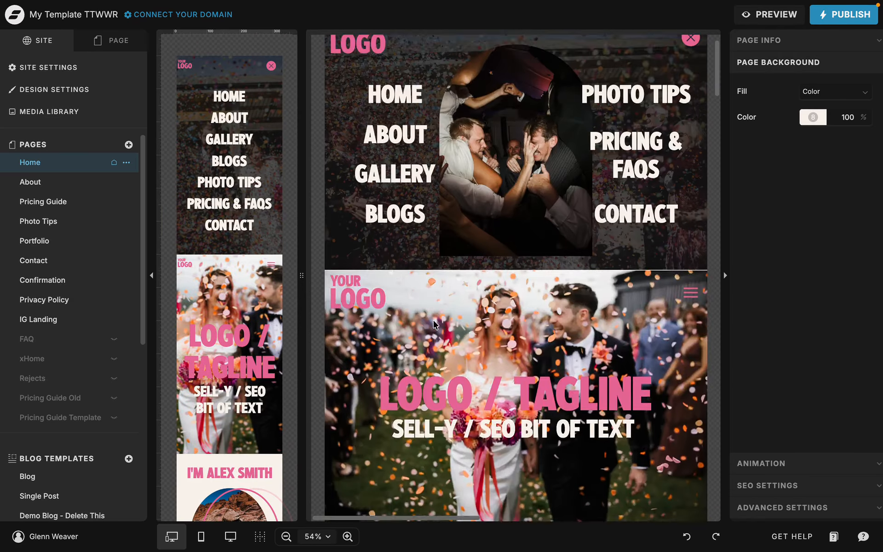
scroll(433, 319, down, 12)
scroll(230, 321, down, 8)
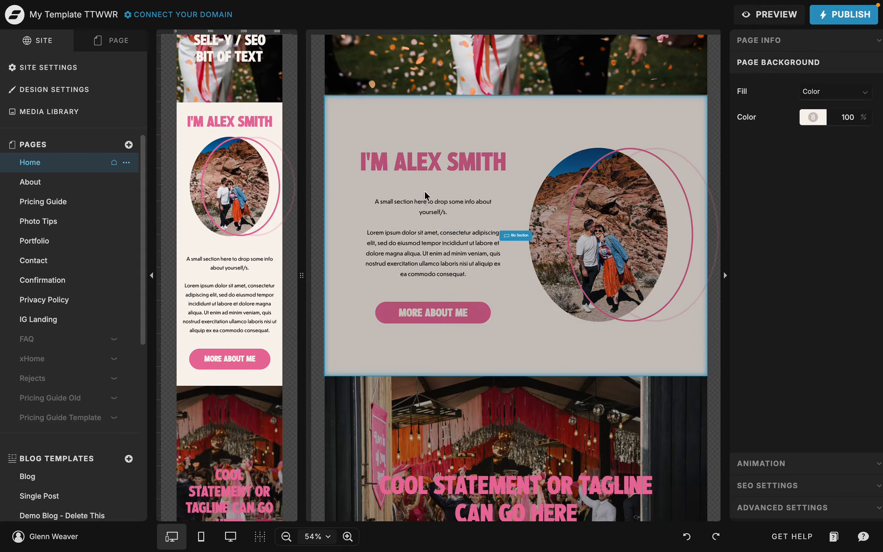
Step: In the Home page's desktop Bio Section, move the heading up to about X 11, Y 74 and tilt it counter-clockwise
click(426, 194)
drag(432, 156, 440, 124)
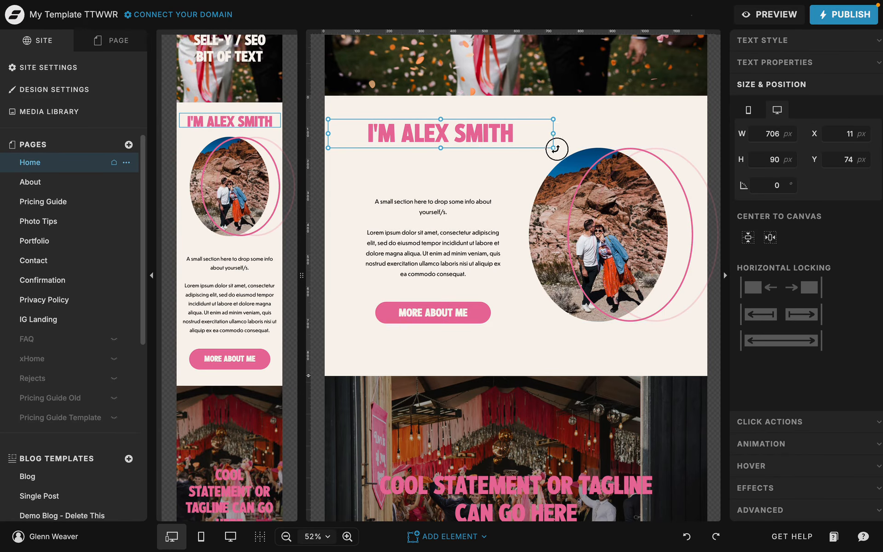
drag(555, 150, 565, 134)
Step: Move the desktop bio paragraph up to about Y 225 and shift the MORE ABOUT ME button down and to the right
drag(414, 236, 418, 208)
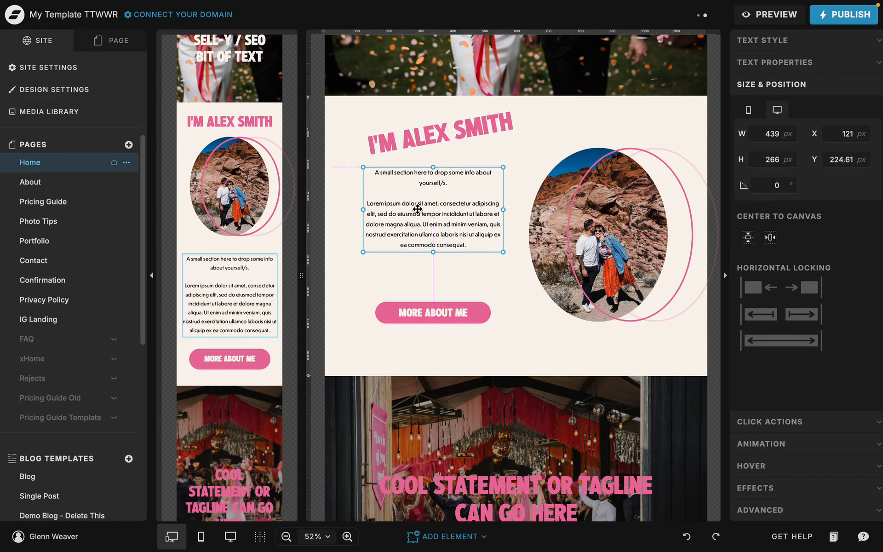
drag(431, 316, 486, 343)
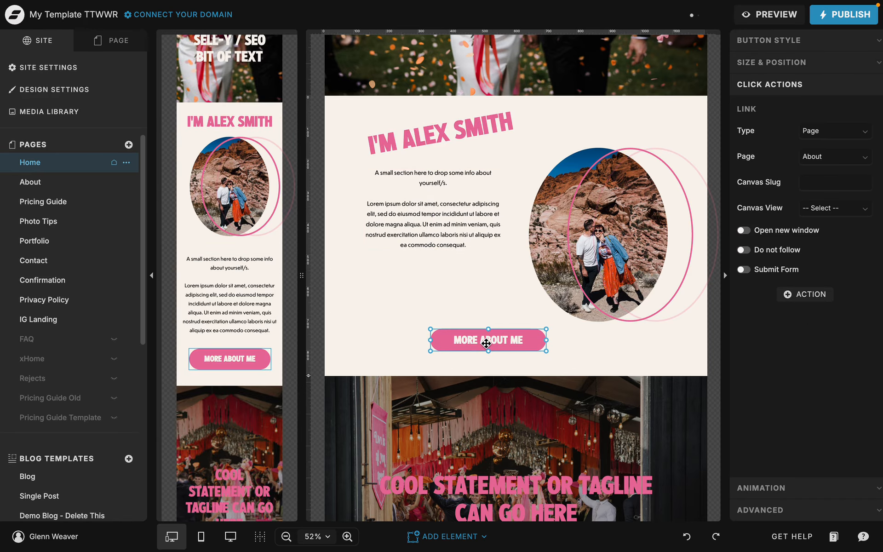
Step: In the mobile layout, nudge the bio paragraph down toward the MORE ABOUT ME button
click(222, 132)
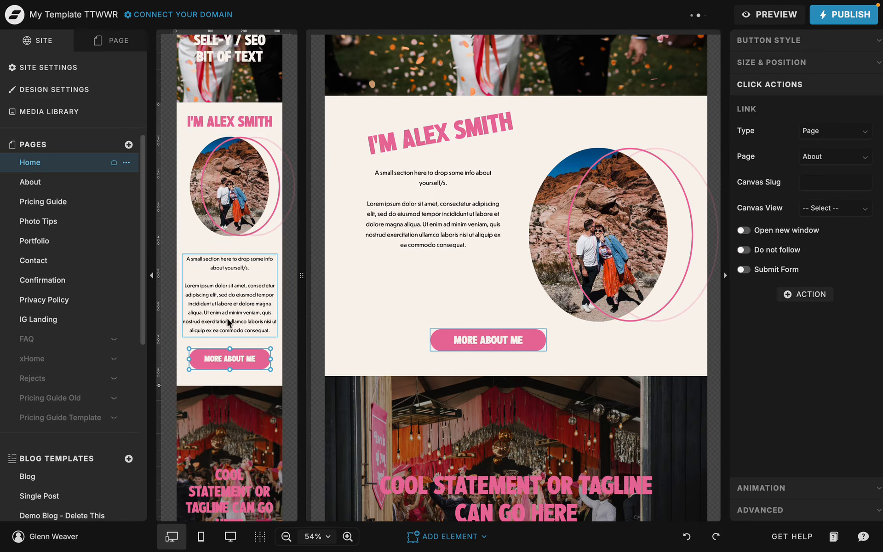
drag(239, 301, 239, 278)
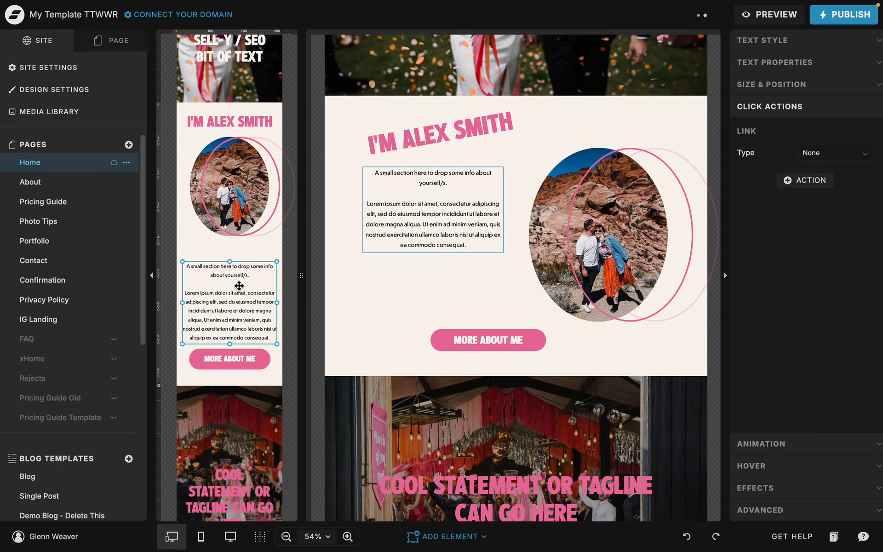
Step: In the mobile layout, tilt the MORE ABOUT ME button counter-clockwise and move the bio heading slightly up
click(242, 361)
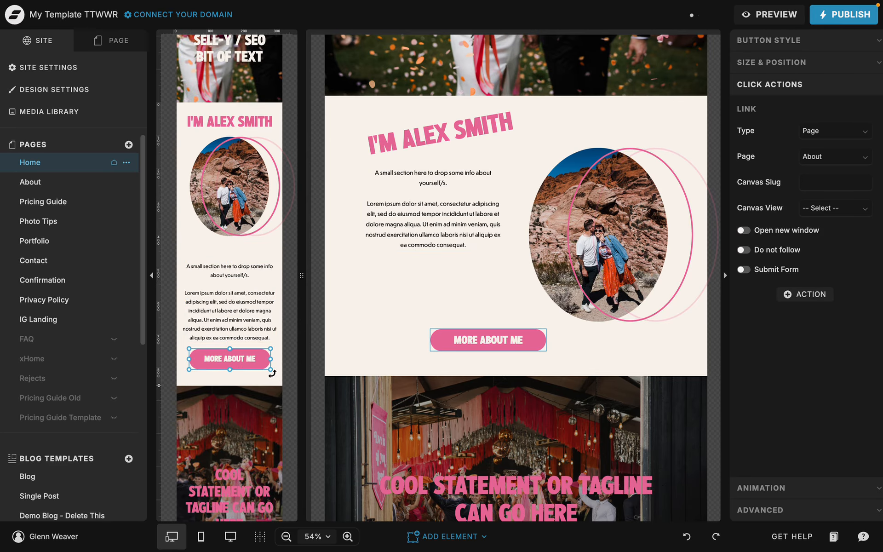
drag(272, 373, 278, 355)
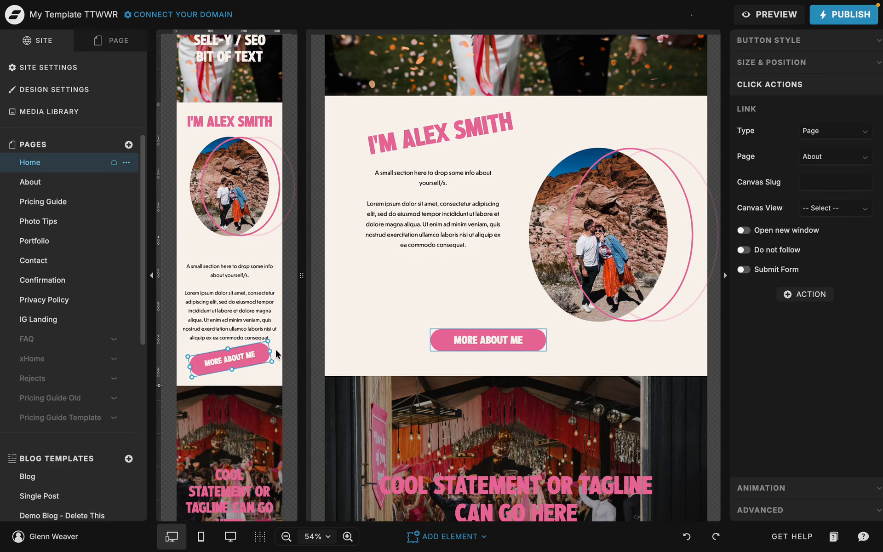
click(216, 124)
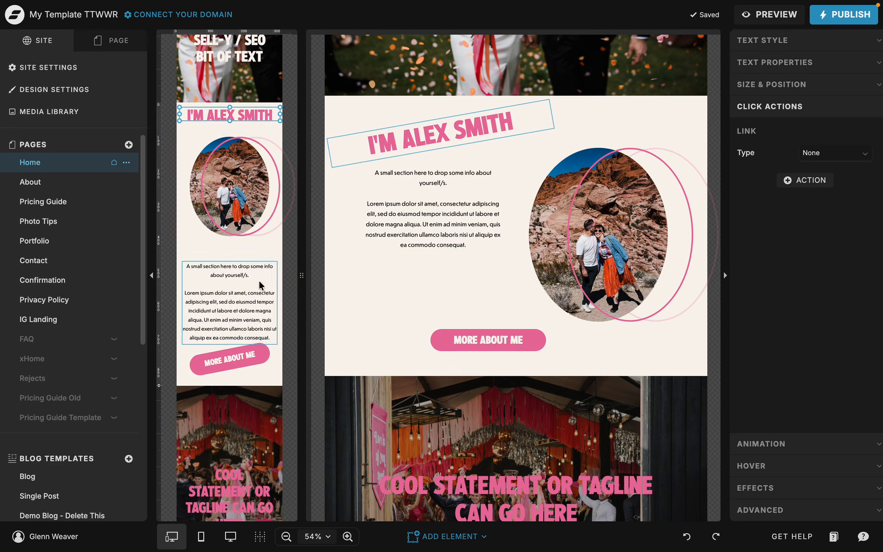
Step: Open the desktop bio paragraph and the bio heading for text editing, leaving each without changes
click(431, 293)
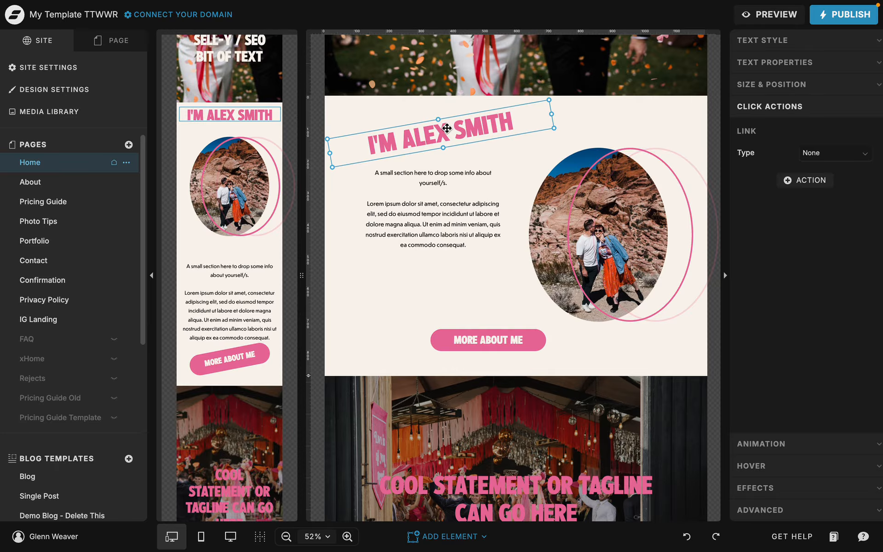
click(423, 182)
double_click(427, 184)
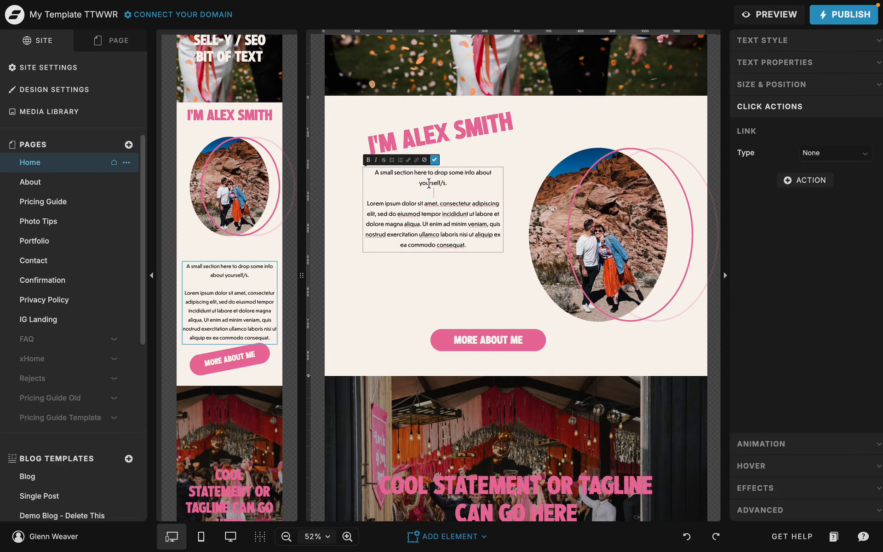
drag(429, 182, 429, 204)
key(Escape)
click(440, 130)
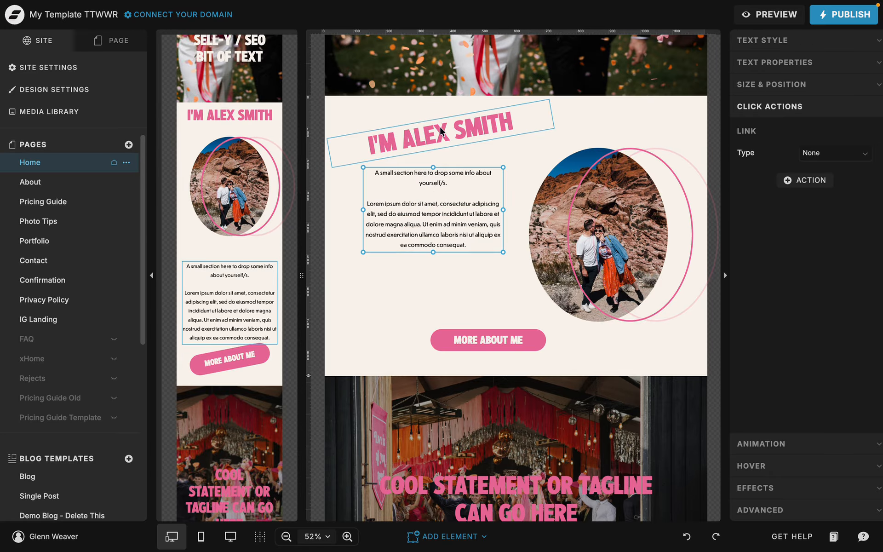
double_click(411, 138)
key(Escape)
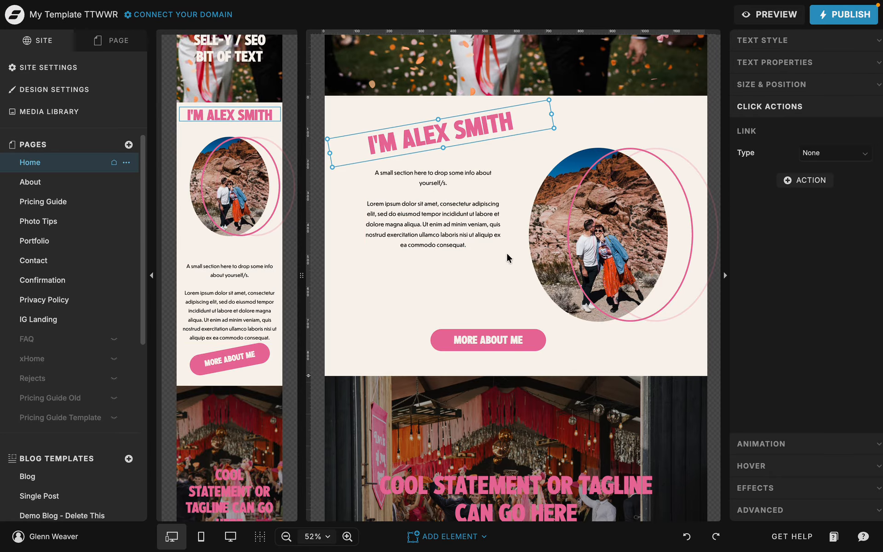
Step: Open the image selection for the desktop bio photo and close it without choosing a replacement
double_click(506, 256)
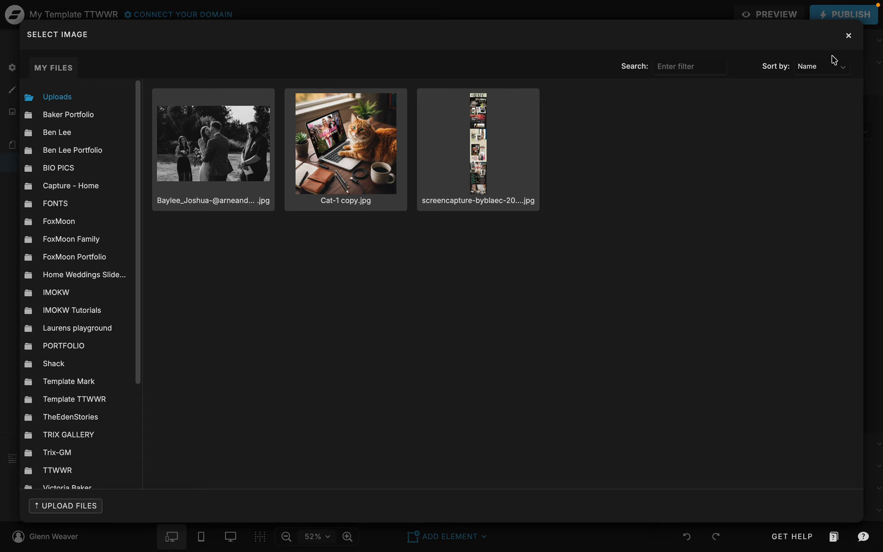
click(848, 35)
click(428, 267)
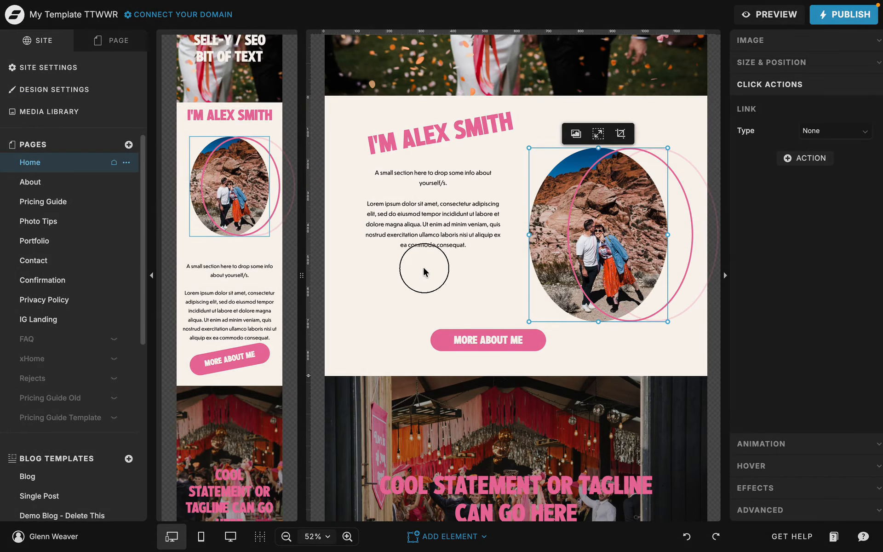
Step: Undo all the moves and rotations in the Bio Section, trying a redo of the last one before undoing it again
click(687, 537)
click(688, 537)
click(688, 537)
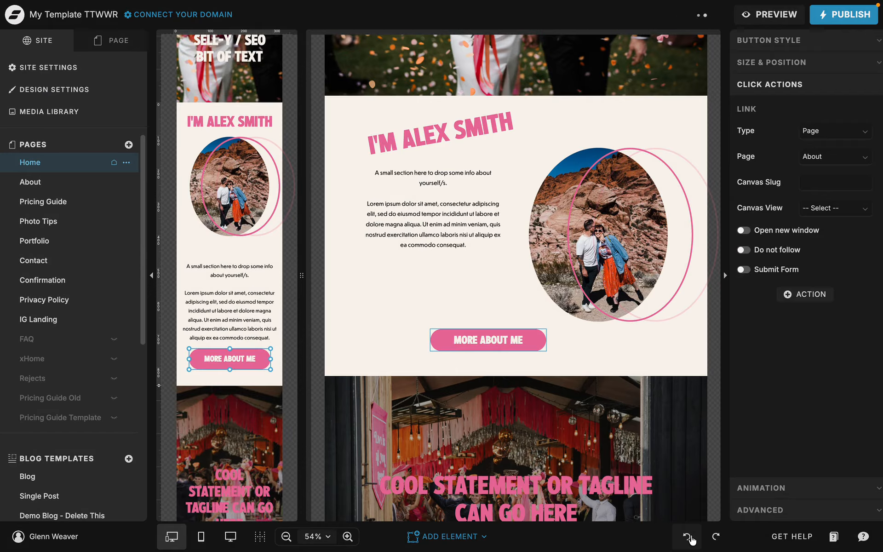
click(688, 537)
click(687, 537)
click(688, 537)
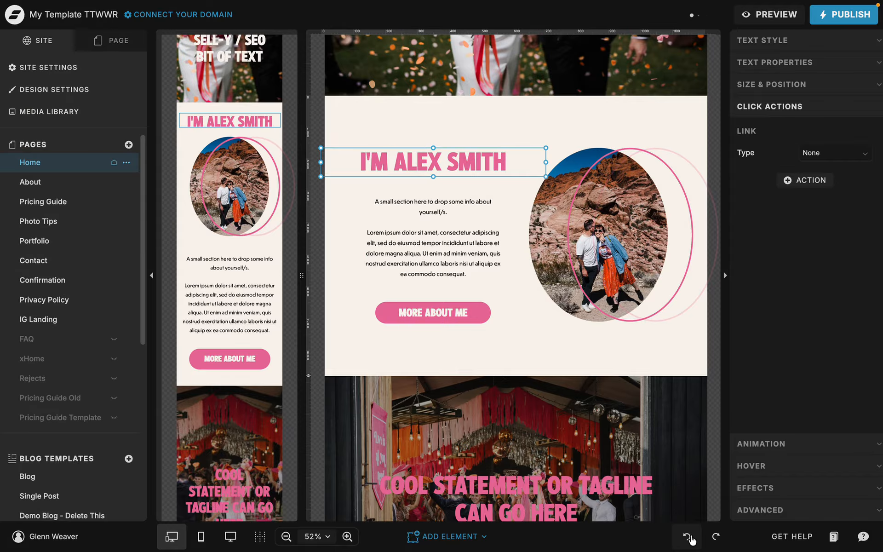
click(716, 537)
click(692, 538)
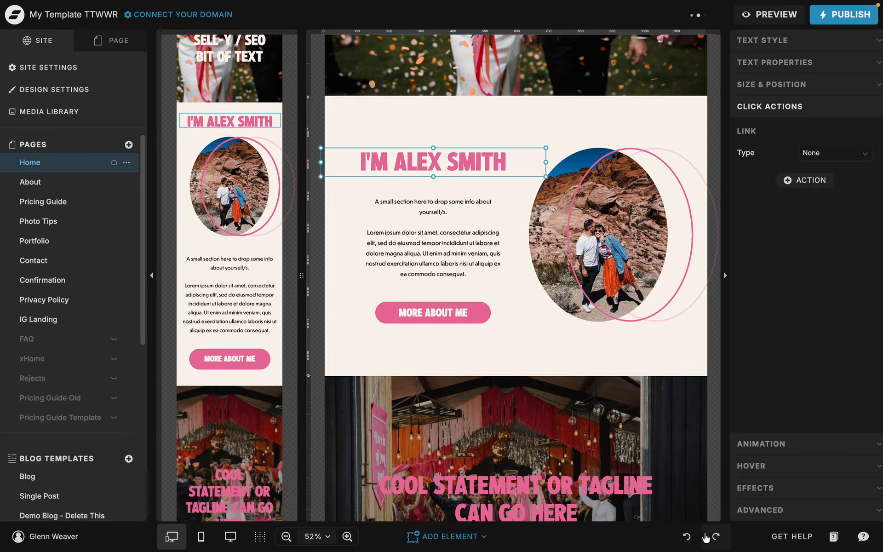
Step: Select the Home page's Bio Section canvas in the desktop layout and in the mobile layout to show its settings
scroll(550, 382, down, 1)
scroll(550, 382, down, 8)
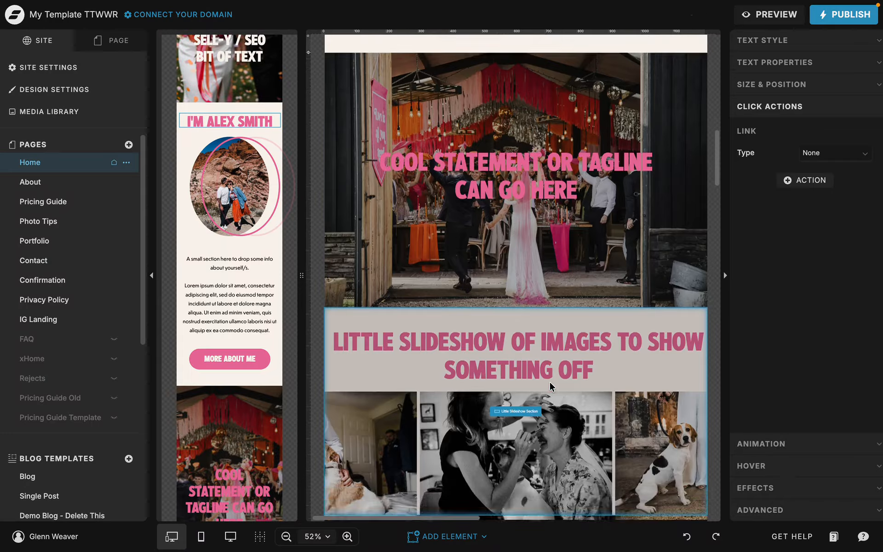
scroll(550, 382, up, 12)
scroll(550, 382, down, 6)
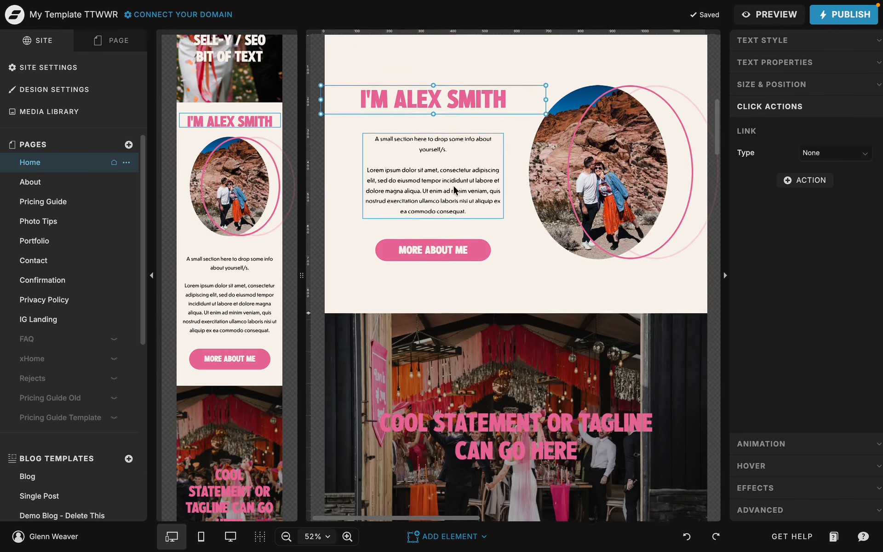
scroll(455, 188, up, 2)
click(440, 128)
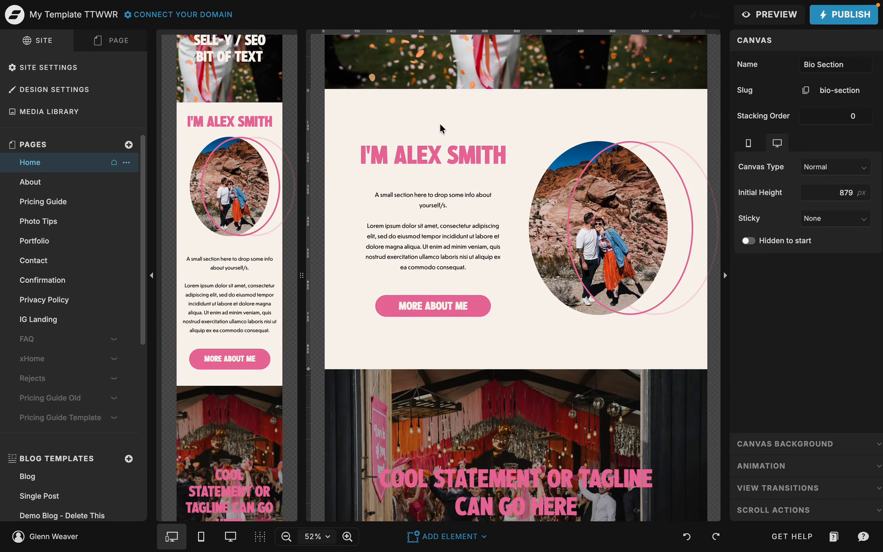
click(238, 124)
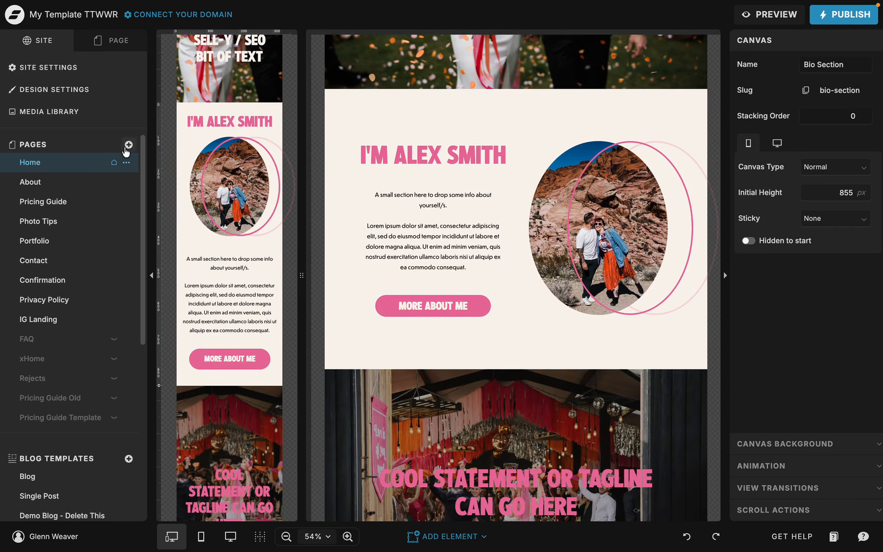
Step: Delete the first name from the desktop bio heading in the Bio Section
click(242, 126)
click(412, 166)
double_click(421, 152)
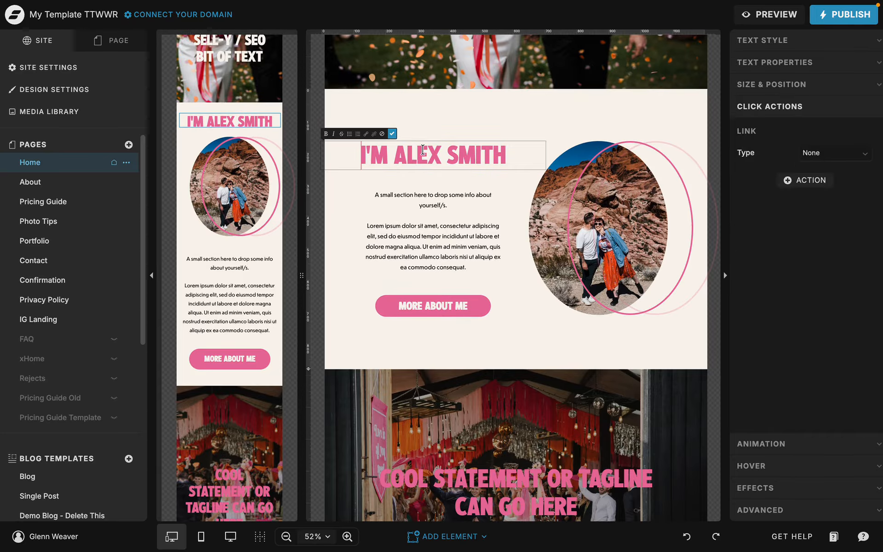
double_click(423, 150)
key(BackSpace)
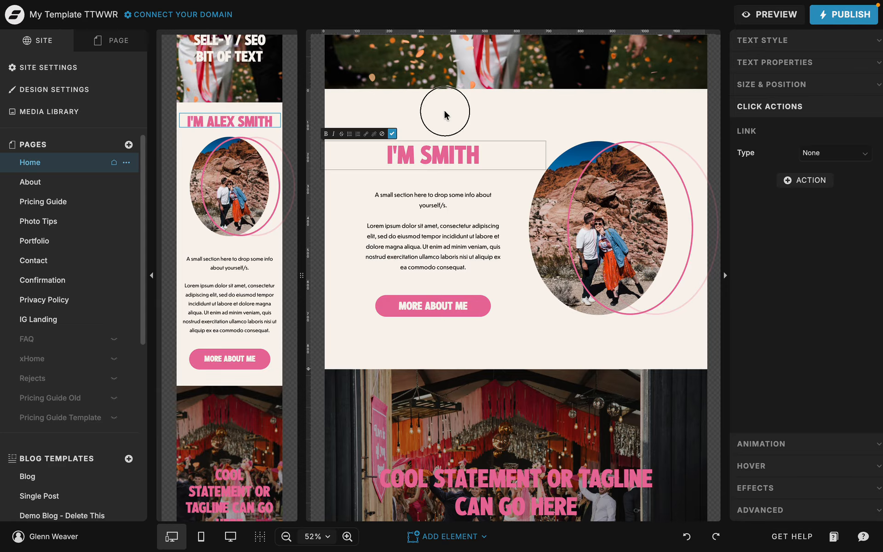
key(Escape)
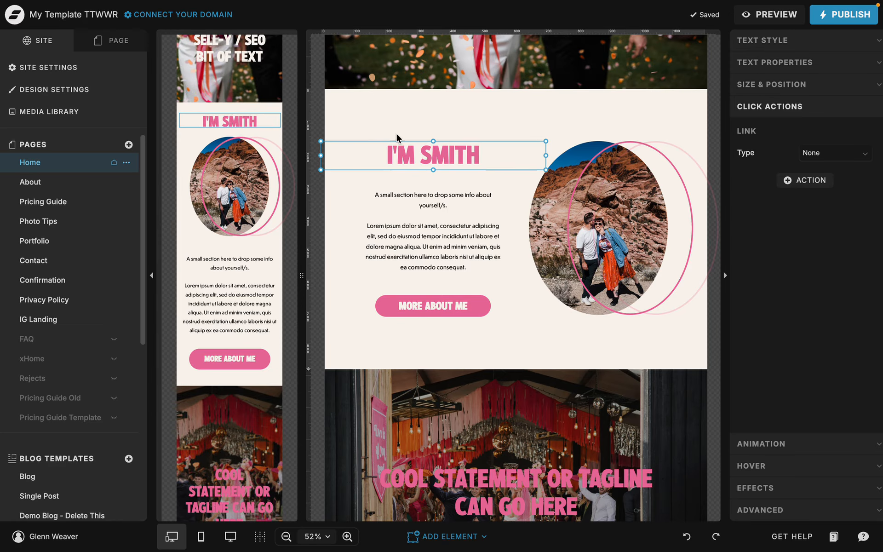
Step: Move the desktop bio heading slightly higher, and select the heading in the mobile and desktop layouts to compare its position
mouse_move(433, 153)
mouse_down()
mouse_move(436, 122)
mouse_move(433, 139)
mouse_up()
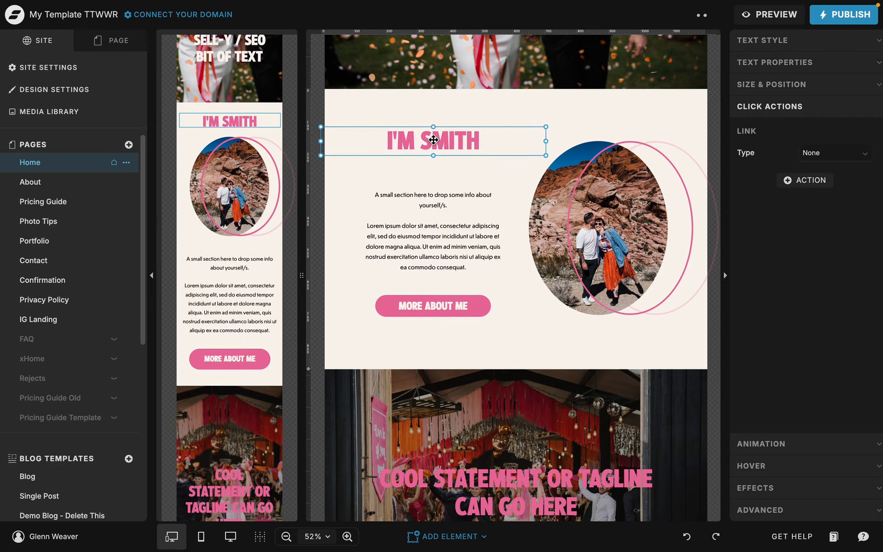
click(238, 120)
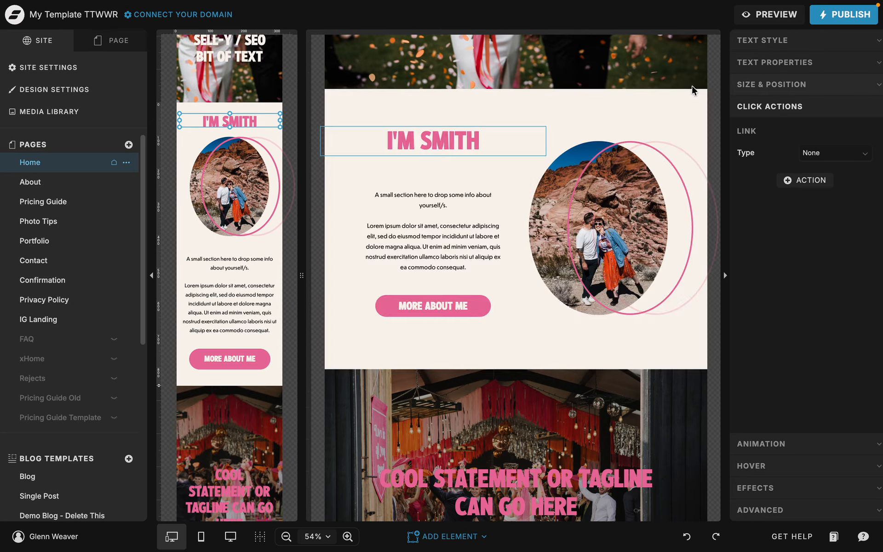
click(462, 142)
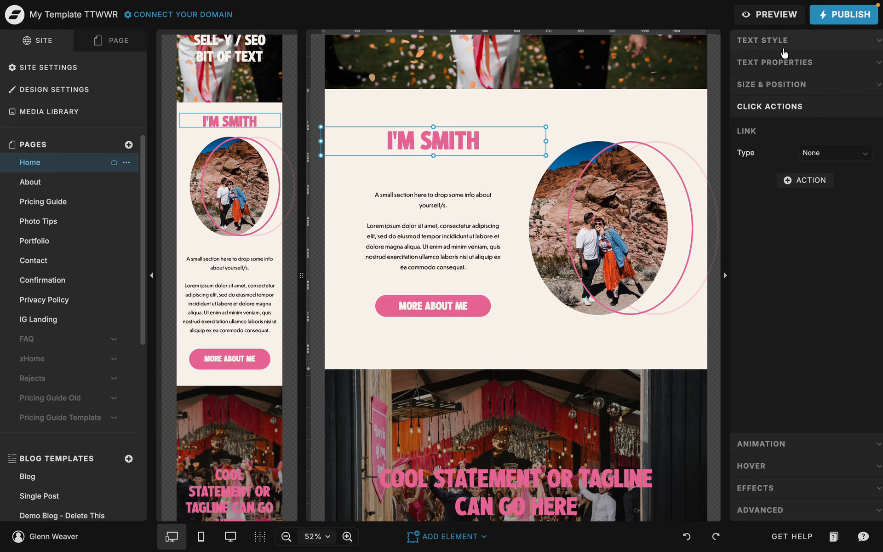
click(458, 111)
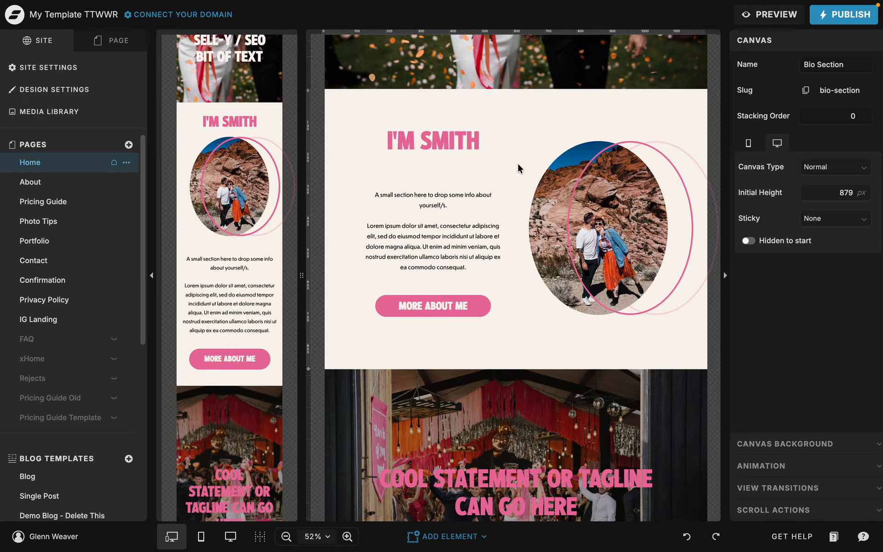
Step: Review the desktop bio photo's image, size and position, and click action settings, leaving its link type at None
click(551, 206)
click(779, 41)
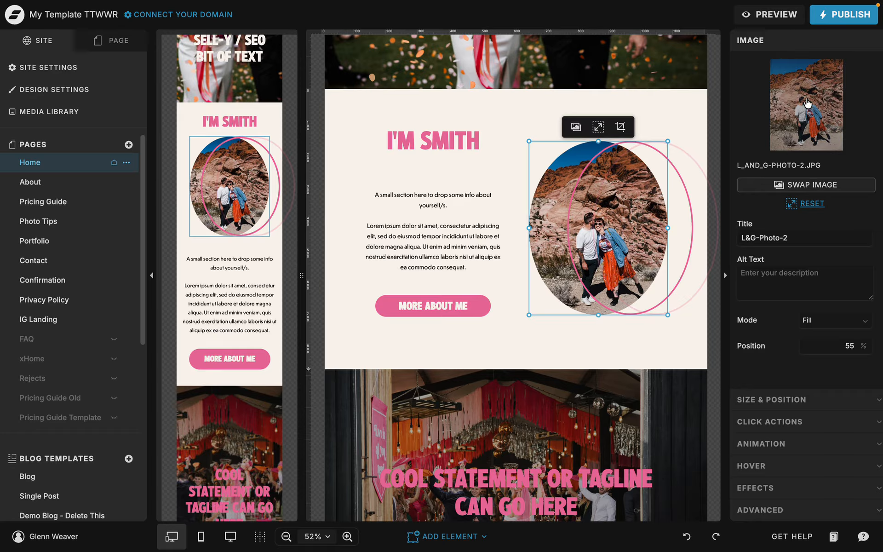
click(787, 240)
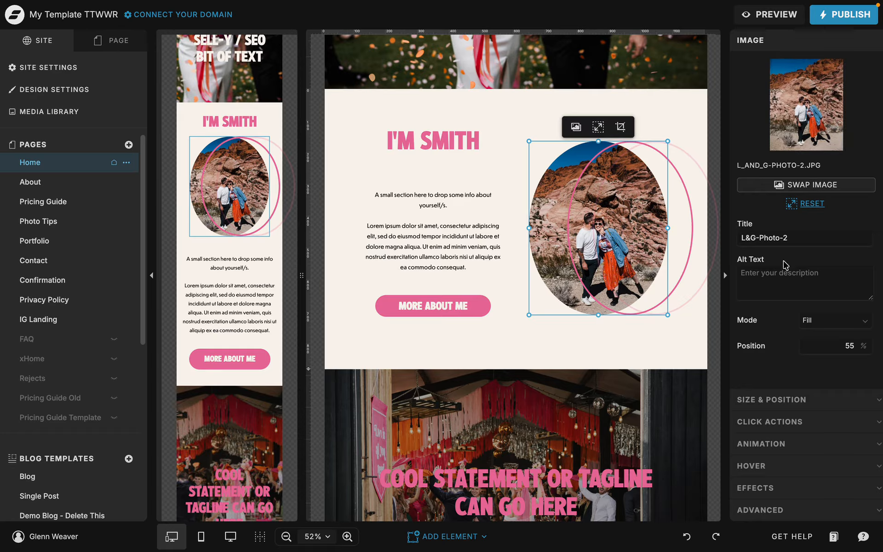
click(778, 399)
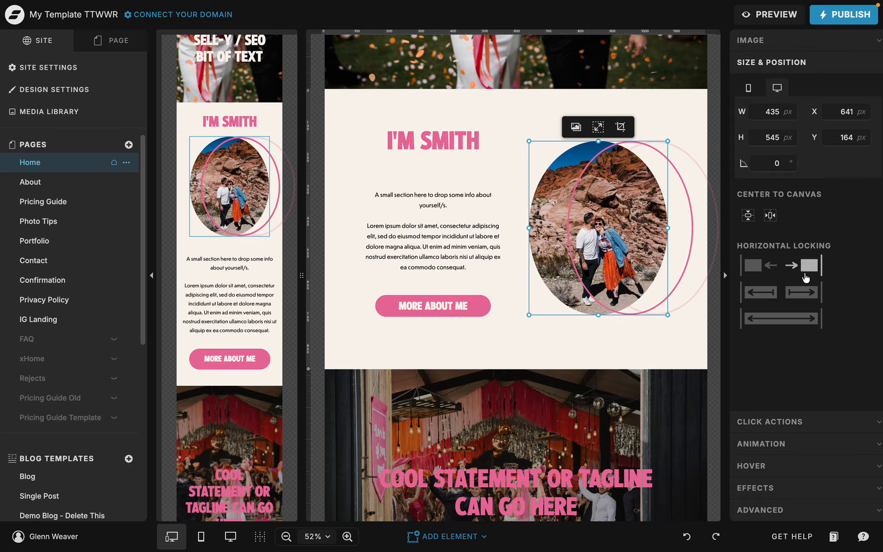
click(782, 421)
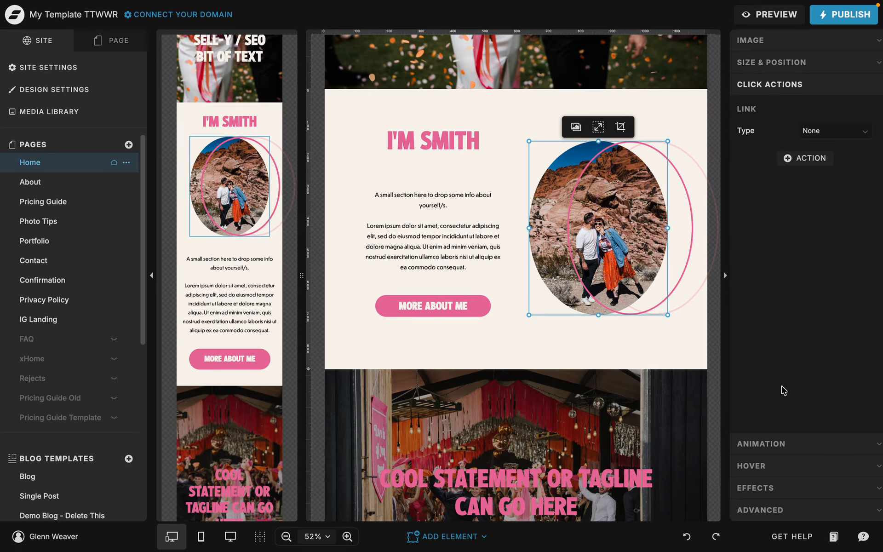
click(812, 140)
click(809, 147)
Step: Try the Heading text style on the desktop bio heading, then set it back to Subheading
click(449, 144)
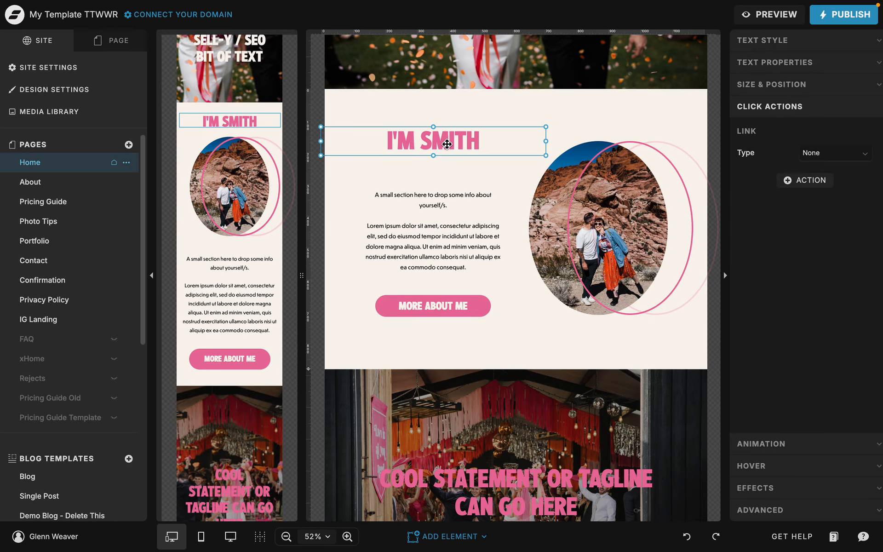
click(775, 40)
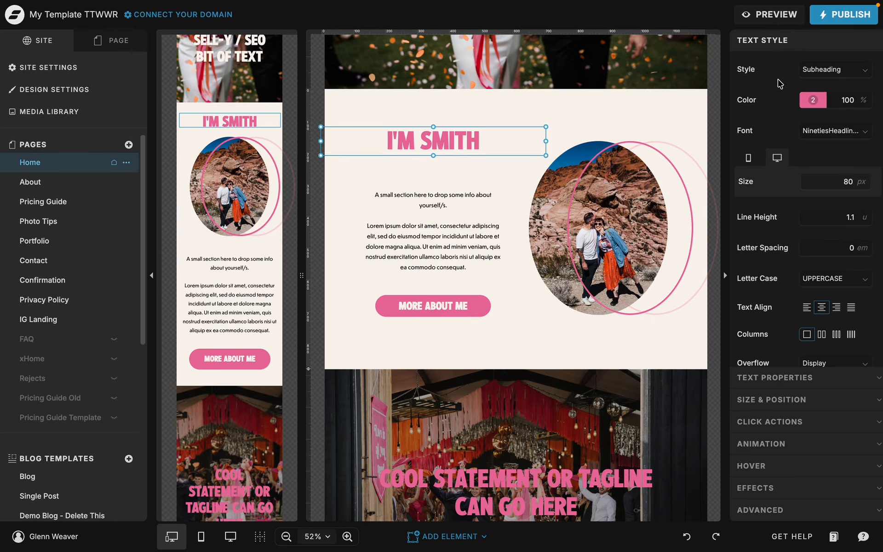
click(823, 69)
click(805, 104)
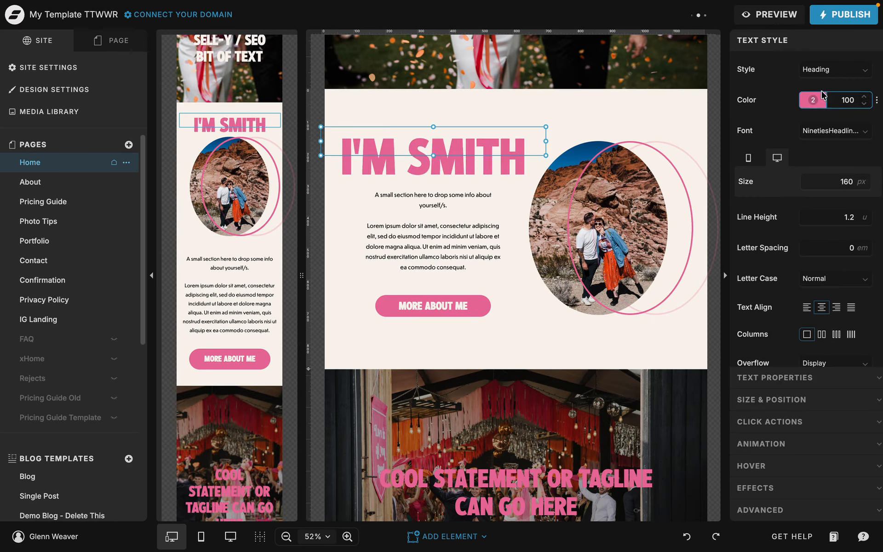
click(832, 69)
click(817, 118)
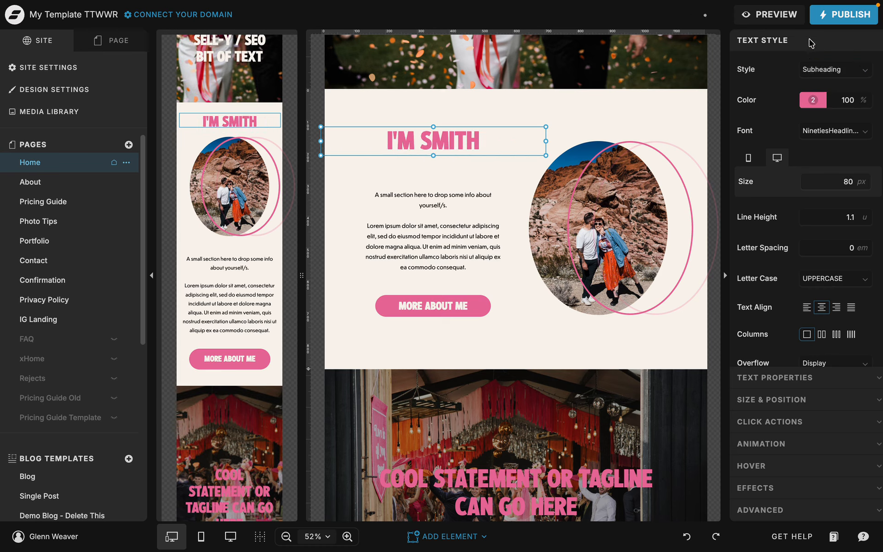
Step: Examine the style settings of the More About Me button, the bio heading and the bio paragraph in the desktop layout
click(437, 307)
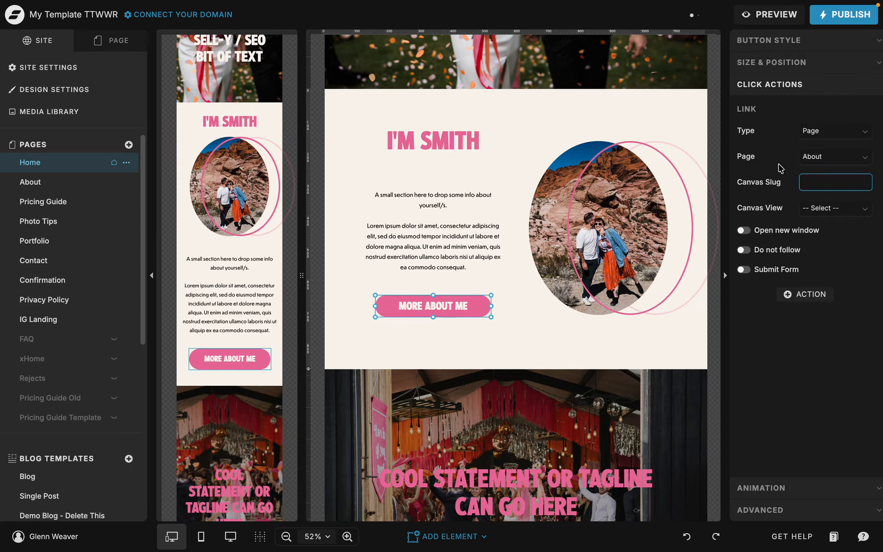
click(817, 41)
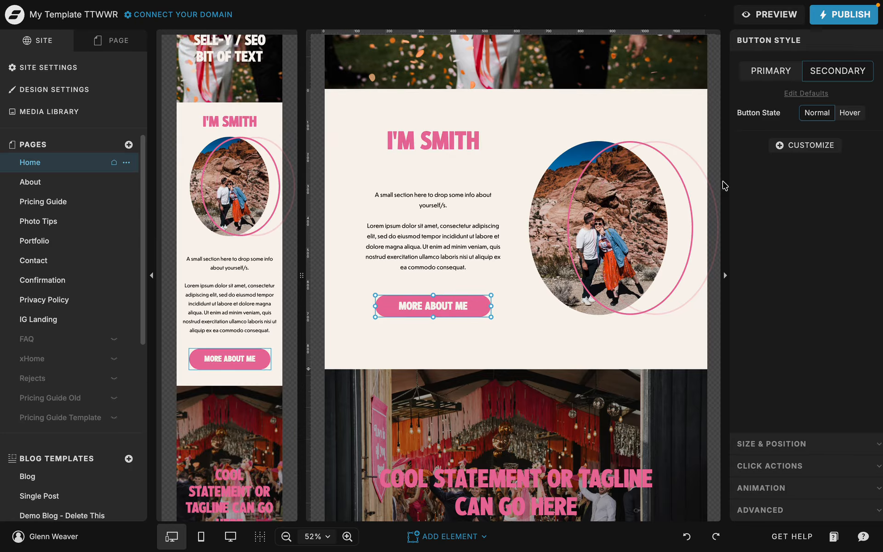
click(424, 145)
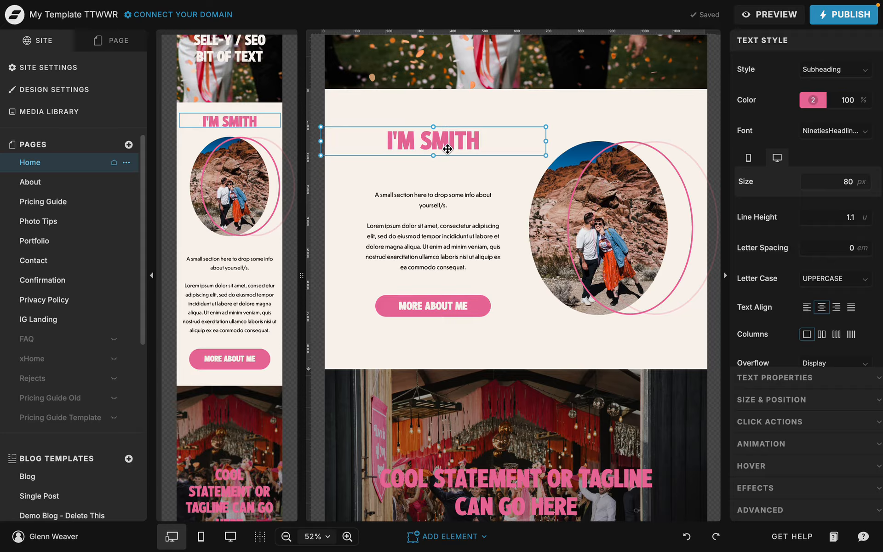
click(437, 225)
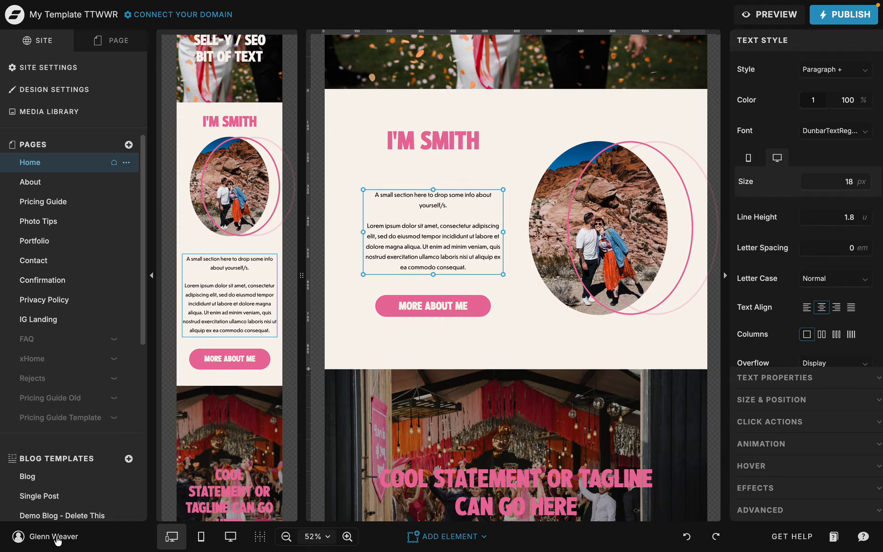
Step: In the account preferences, switch the interface mode to Light and back to Dark
click(41, 538)
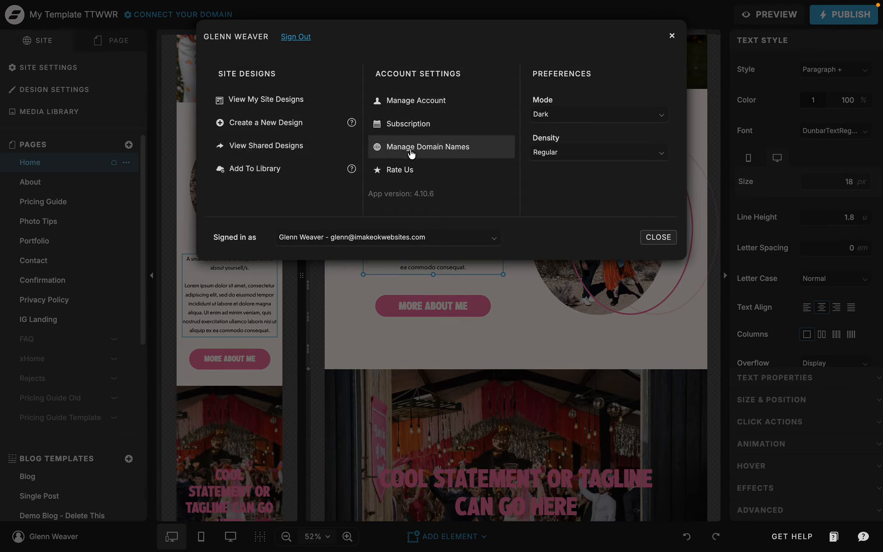
click(556, 114)
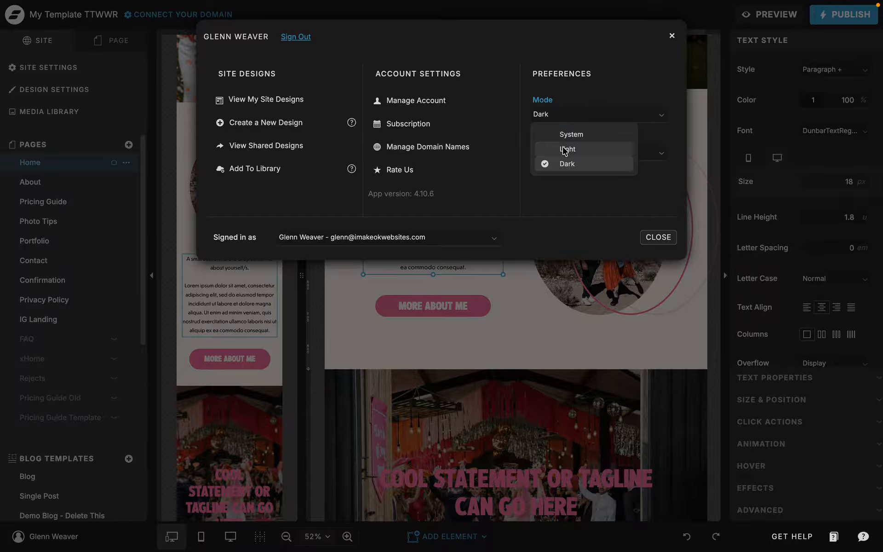
click(564, 150)
click(571, 111)
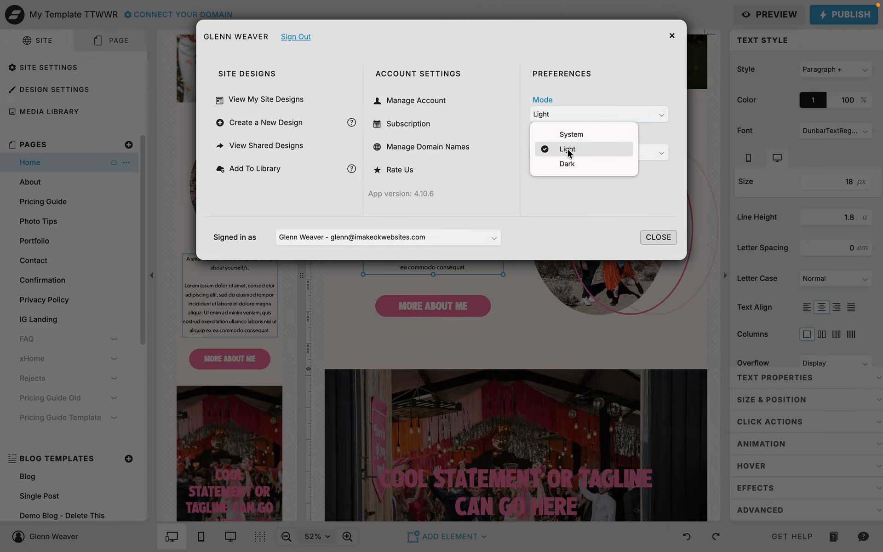
click(569, 164)
Step: Set the interface density to Small, return it to Regular, and close the account preferences
click(575, 154)
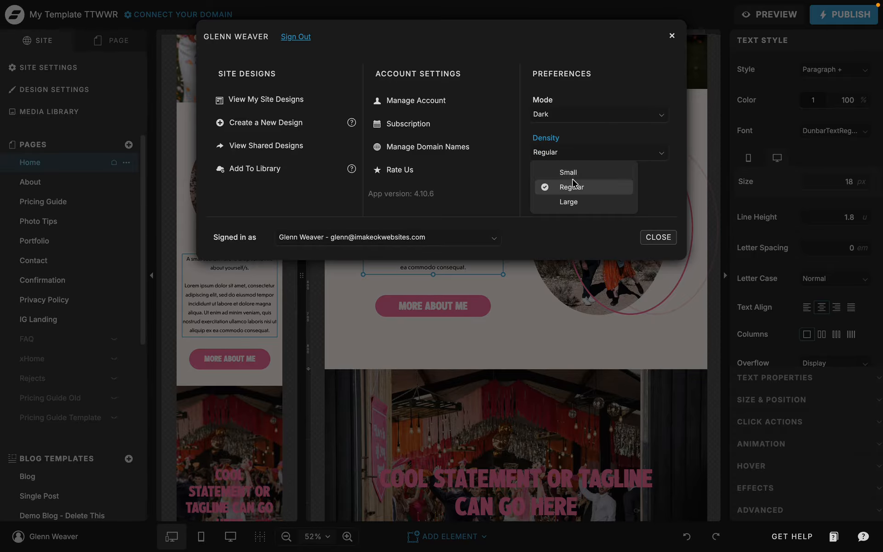
click(569, 169)
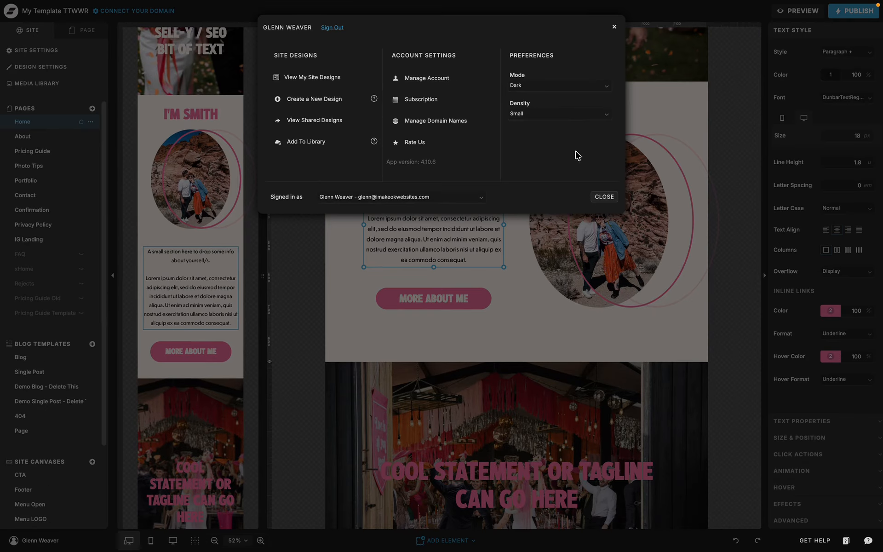
click(567, 115)
click(558, 140)
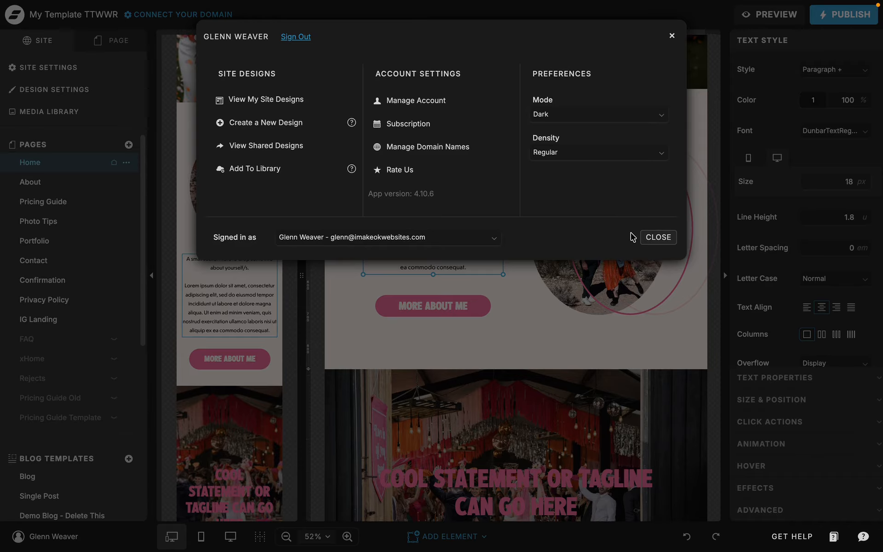
click(656, 237)
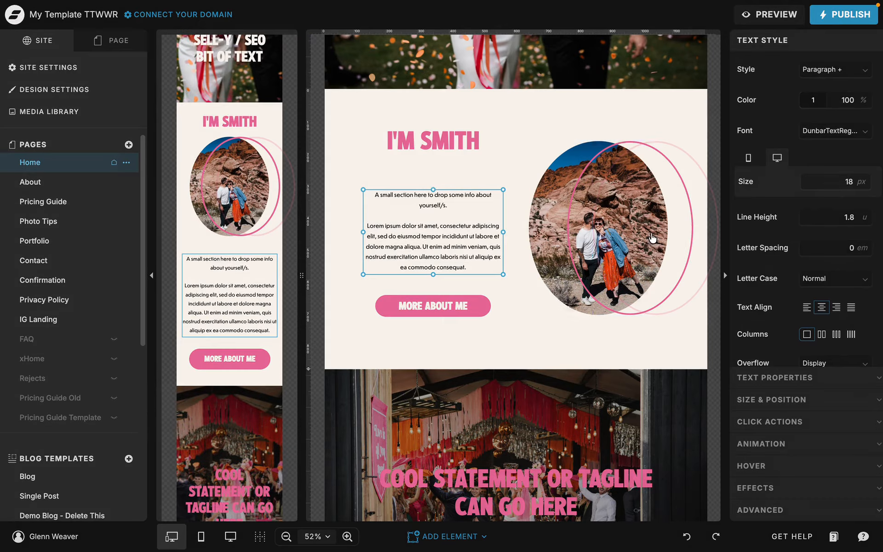
Step: Show only the mobile layout of the Home page and look through its canvases
click(432, 182)
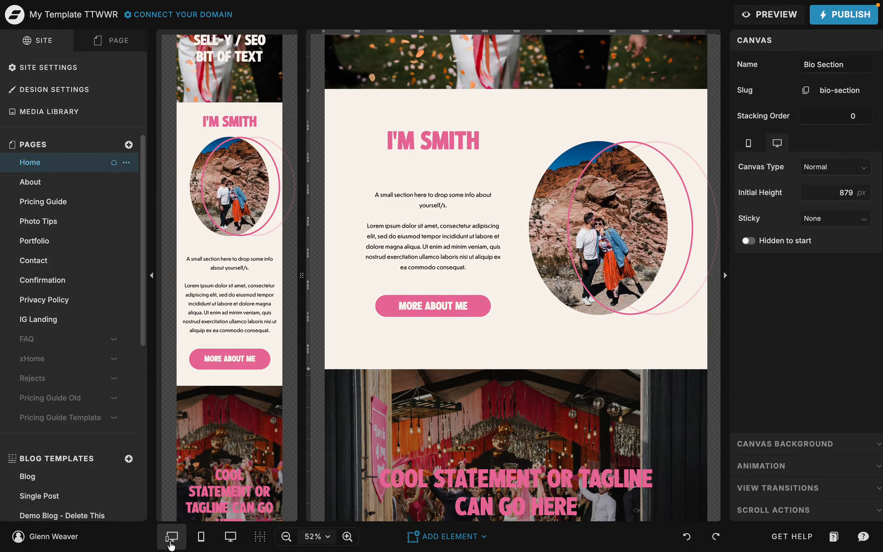
click(201, 538)
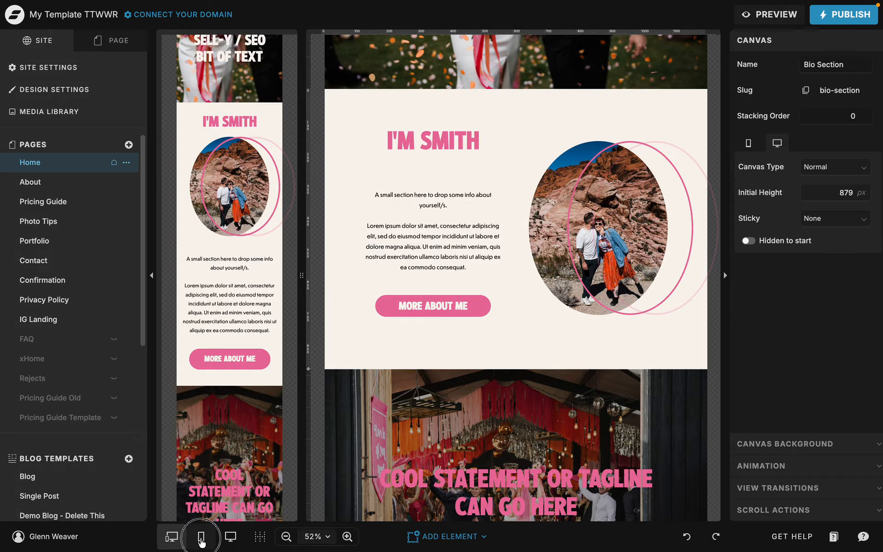
scroll(412, 282, down, 4)
scroll(411, 279, up, 6)
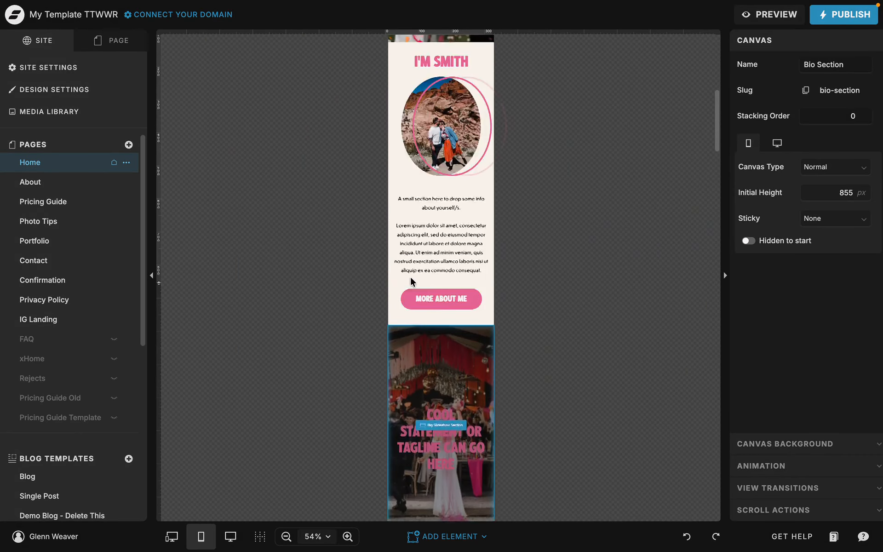
Step: Show only the desktop layout and look through its canvases, then return to the side-by-side mobile and desktop view
click(231, 536)
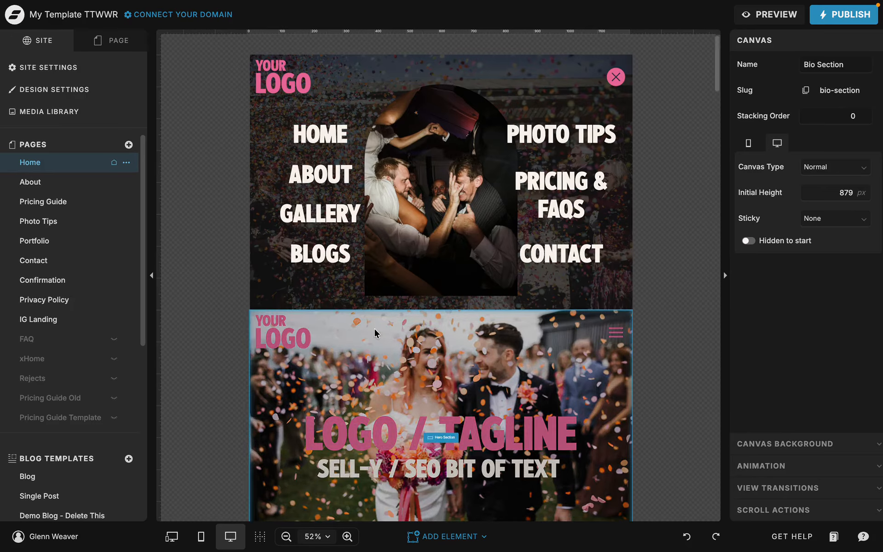
scroll(374, 327, down, 5)
scroll(374, 328, up, 5)
scroll(374, 328, down, 5)
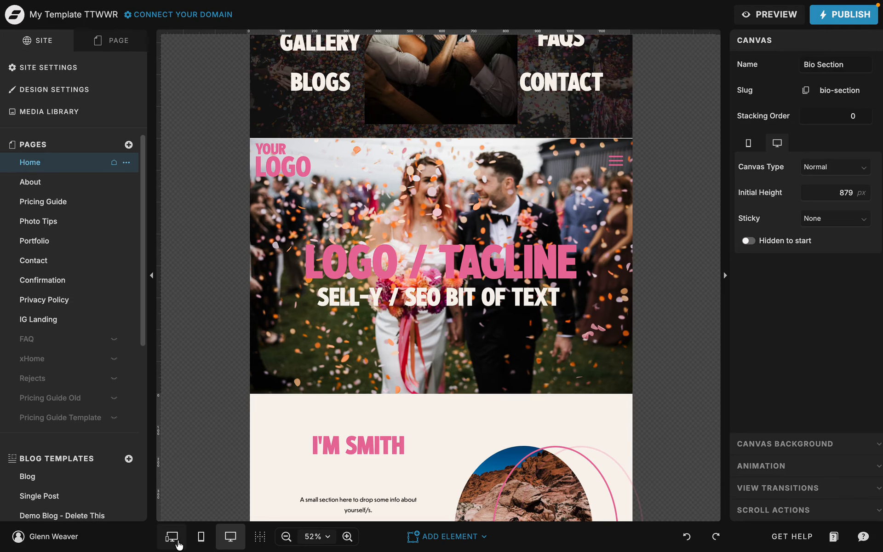
click(172, 536)
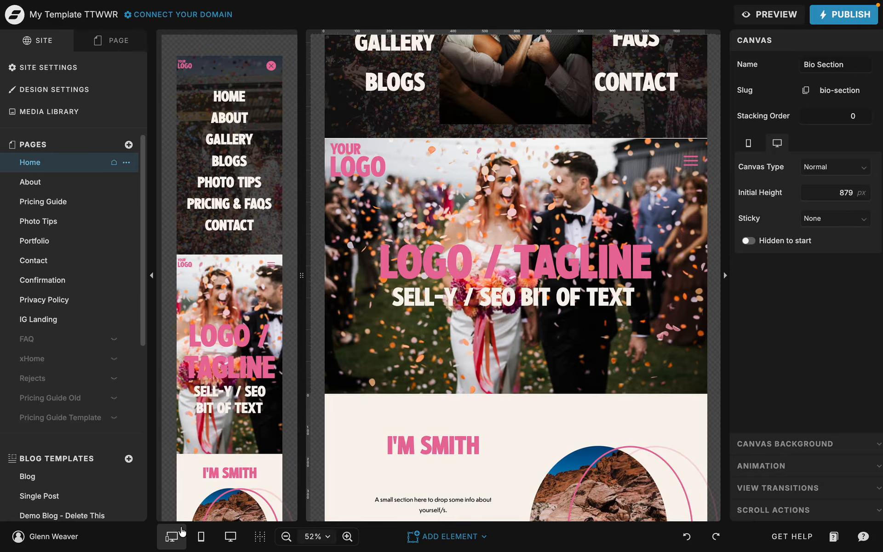
Step: Browse the mobile and desktop layouts independently around the Bio Section, and select the desktop bio heading to view its text style
scroll(256, 327, down, 5)
scroll(254, 324, down, 4)
scroll(255, 324, up, 3)
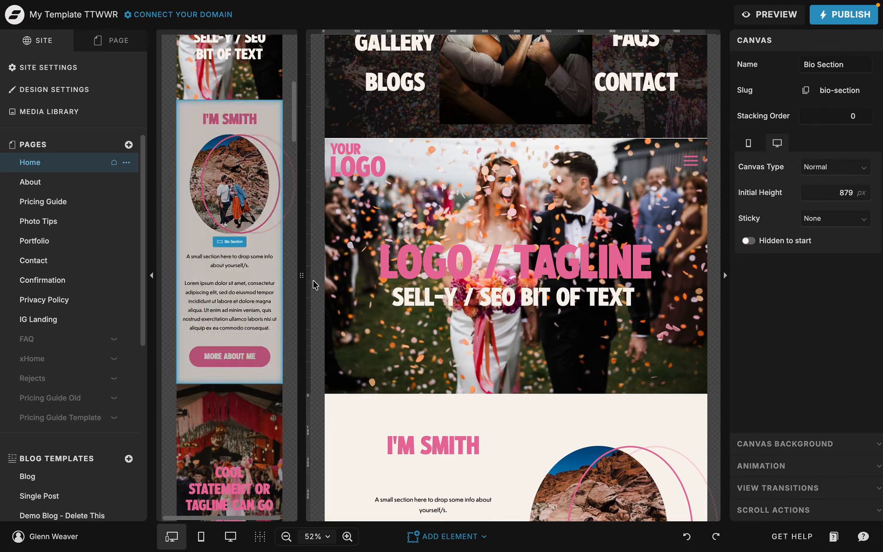
scroll(407, 228, up, 2)
scroll(407, 227, down, 4)
scroll(407, 228, down, 3)
click(406, 196)
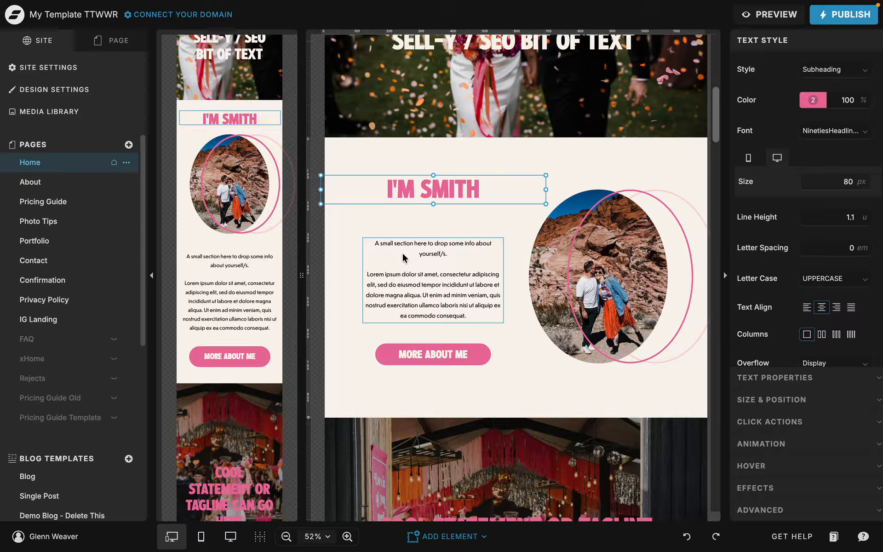
scroll(403, 256, down, 6)
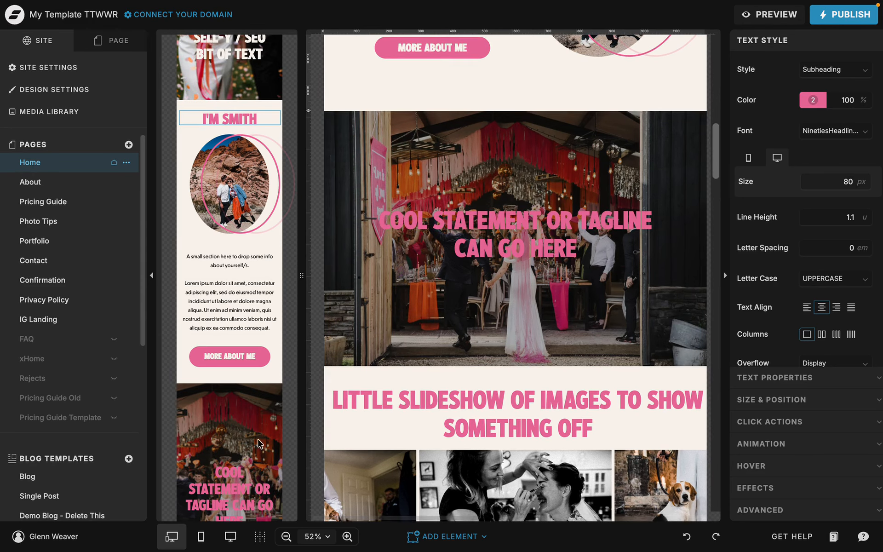
Step: View the desktop-only and mobile-only layouts, and return to the side-by-side mobile and desktop view
click(206, 545)
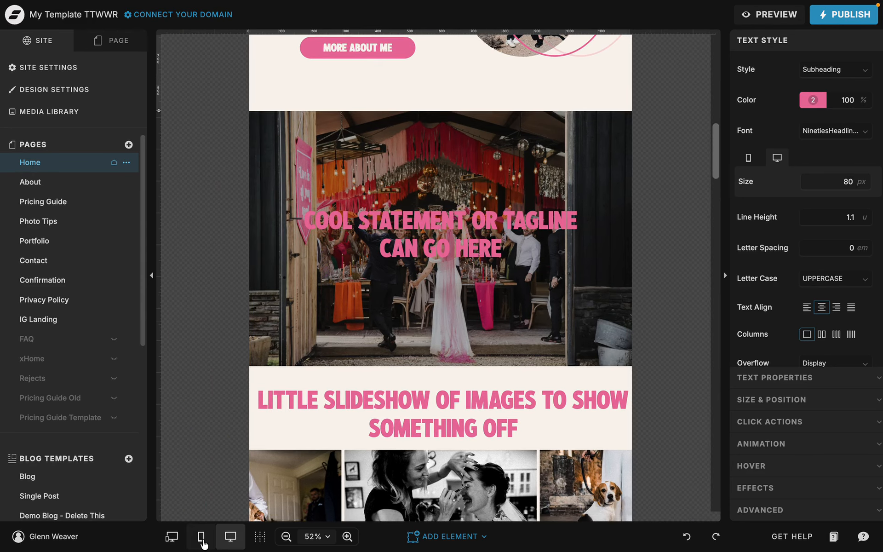
click(200, 541)
click(173, 540)
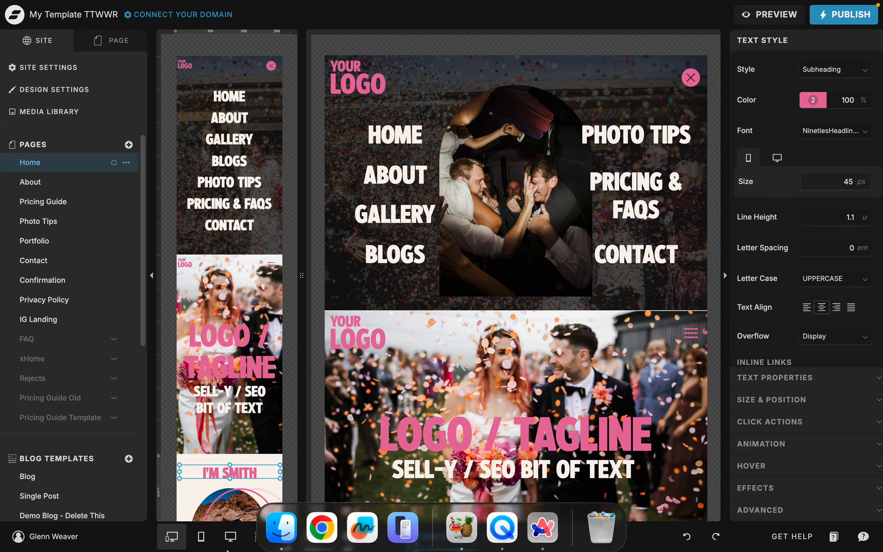
Step: Show the column guidelines over the desktop Bio Section, then turn them off
click(260, 537)
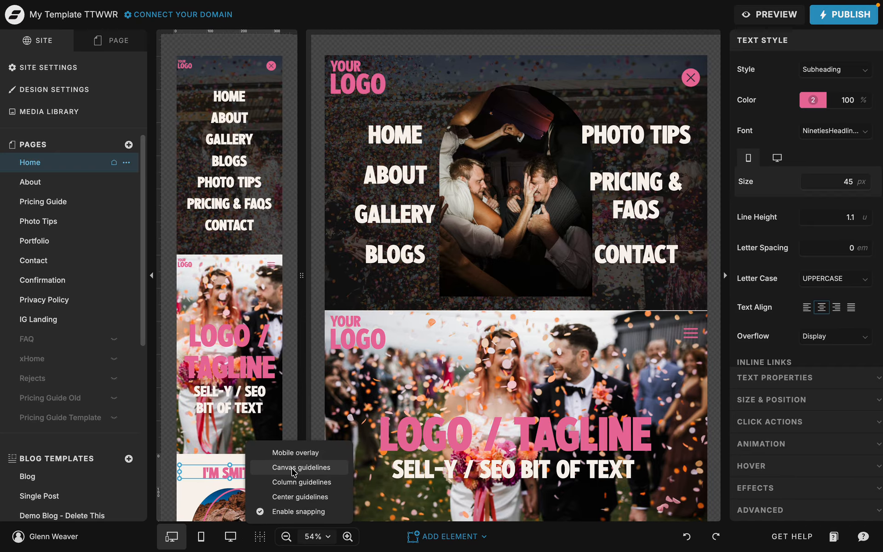
click(294, 482)
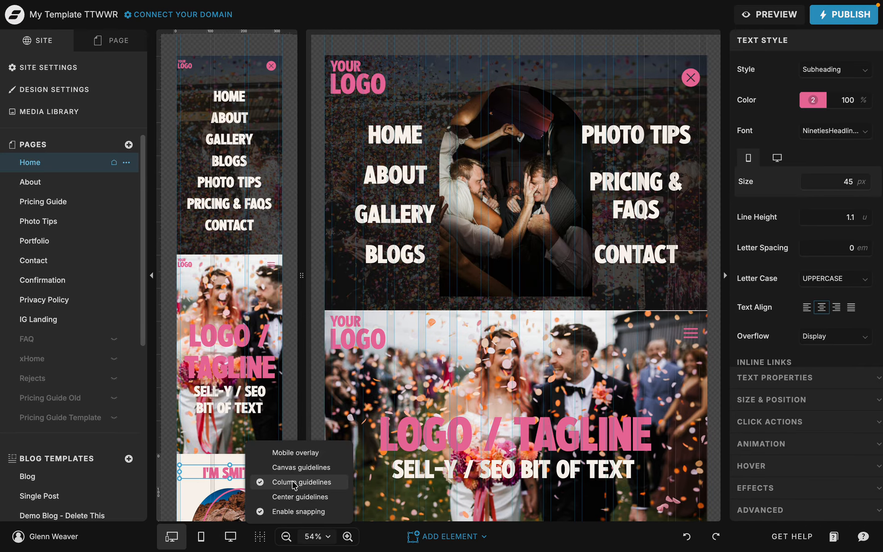
scroll(434, 307, down, 5)
click(434, 308)
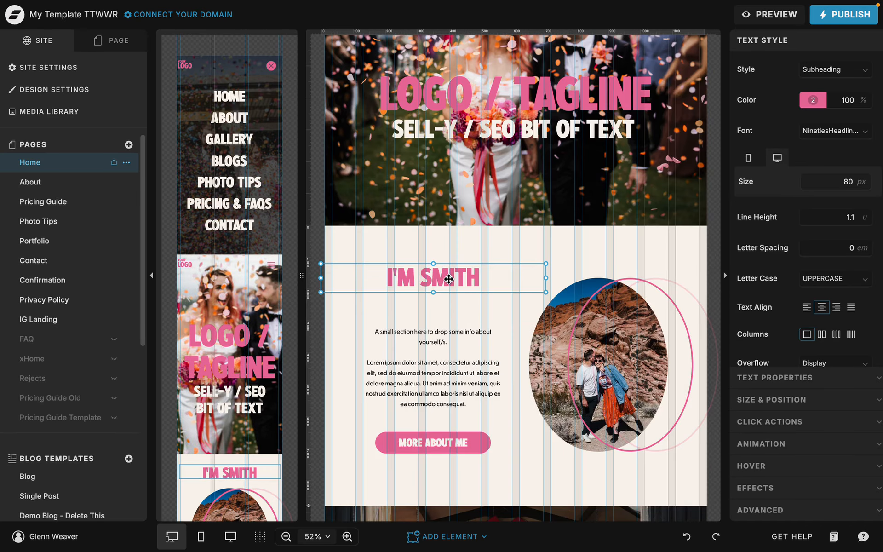
click(259, 536)
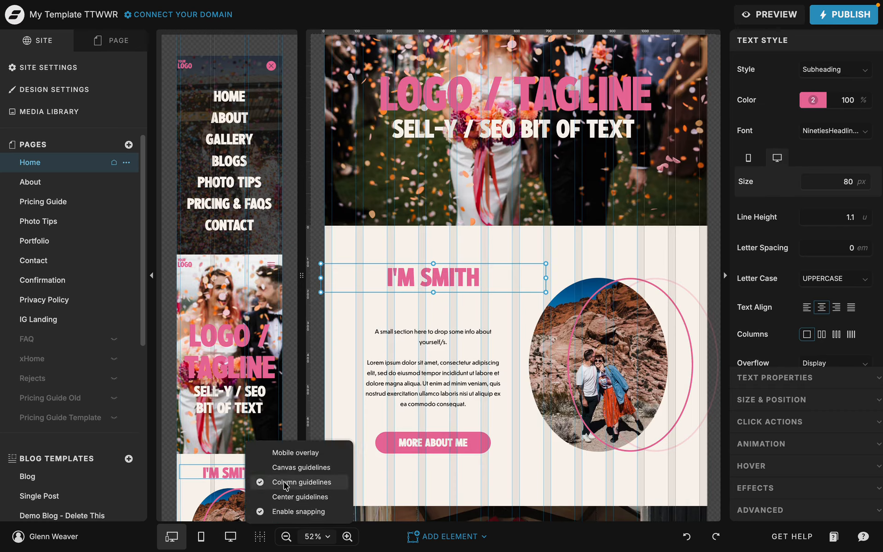
click(286, 483)
click(261, 537)
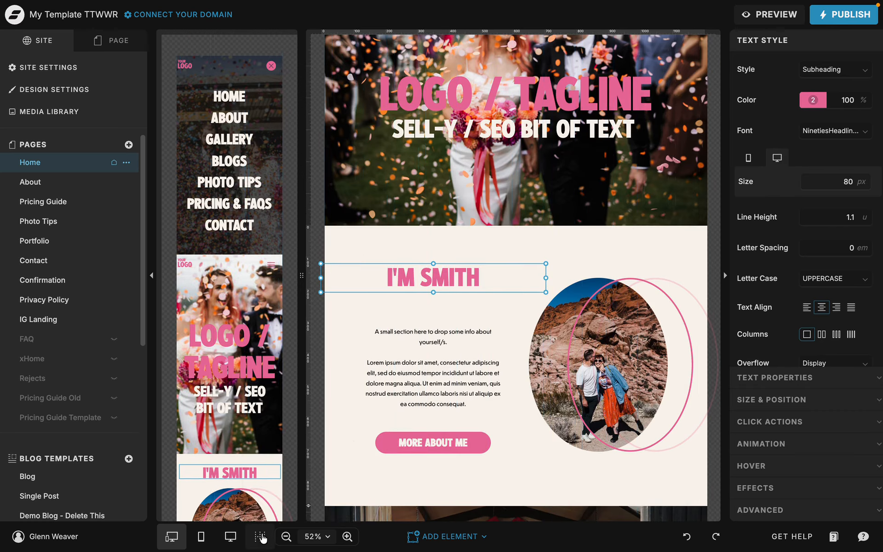
Step: Turn on the mobile overlay and examine how the mobile canvases fit within the phone frame
click(262, 537)
click(285, 453)
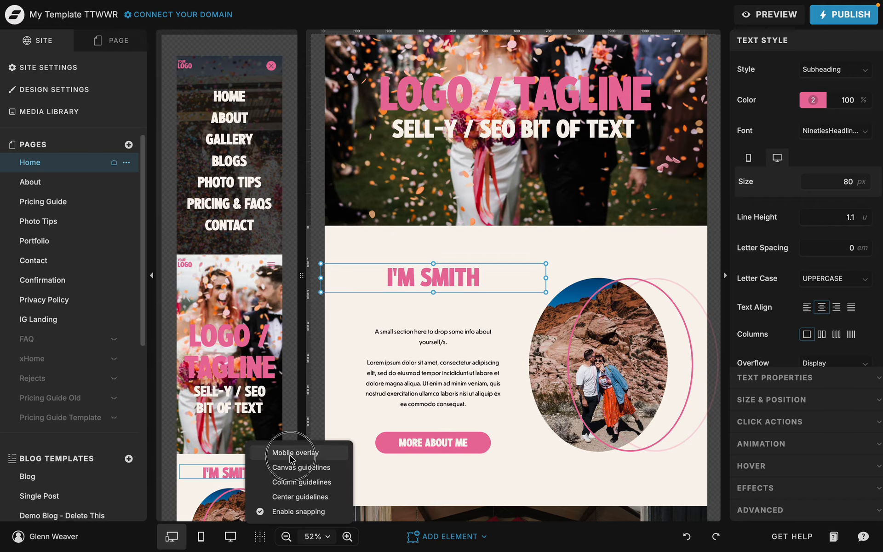
scroll(229, 335, down, 3)
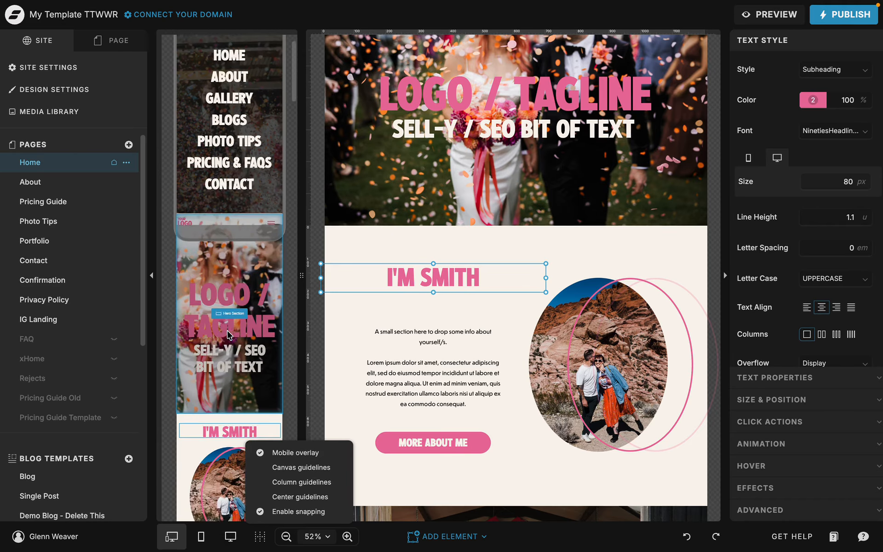
scroll(229, 332, up, 3)
scroll(231, 269, down, 6)
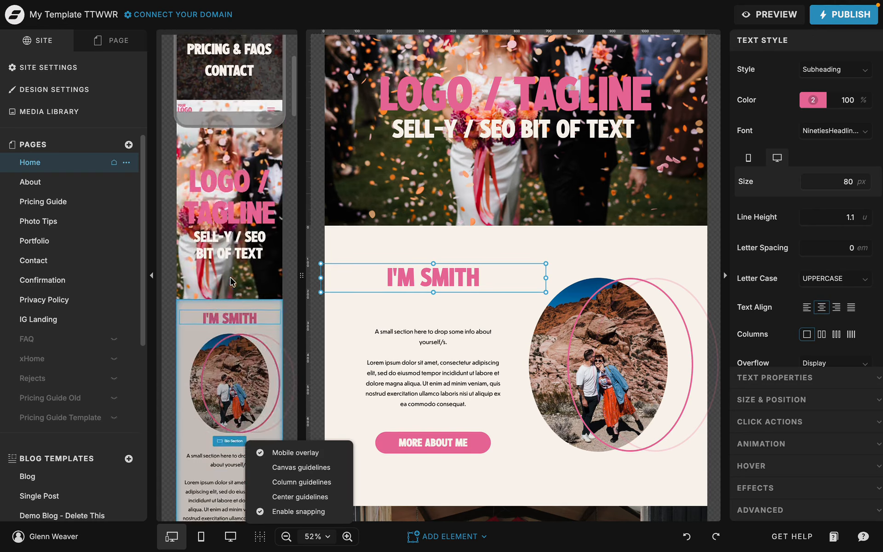
scroll(231, 270, up, 6)
scroll(231, 270, down, 1)
scroll(231, 270, down, 1)
scroll(231, 269, up, 2)
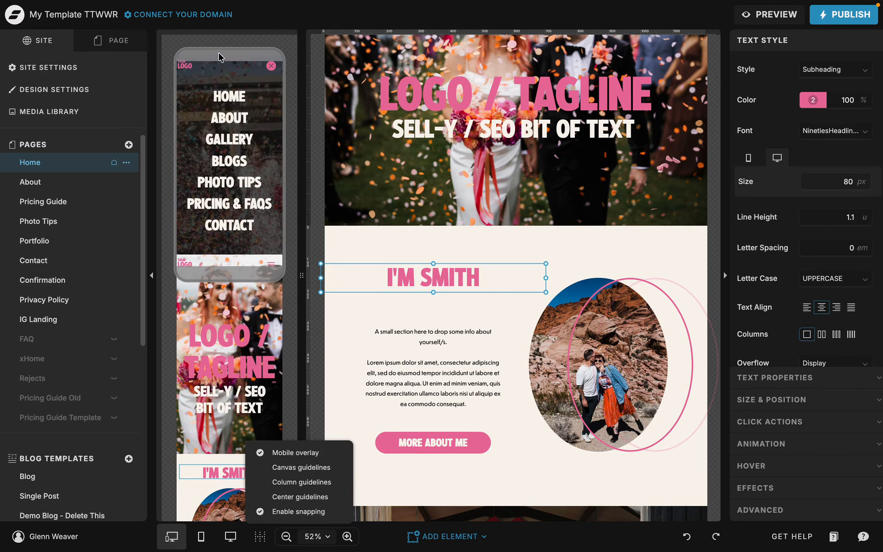
scroll(208, 180, down, 3)
scroll(208, 180, up, 3)
click(262, 542)
Step: Look at the available zoom levels, then select the desktop Bio Section canvas
click(310, 539)
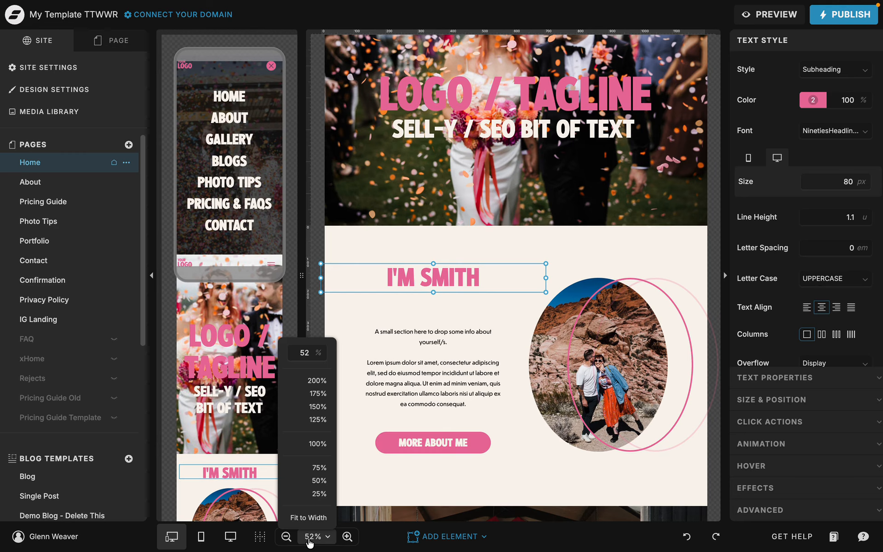
click(310, 541)
click(310, 542)
click(305, 537)
click(427, 311)
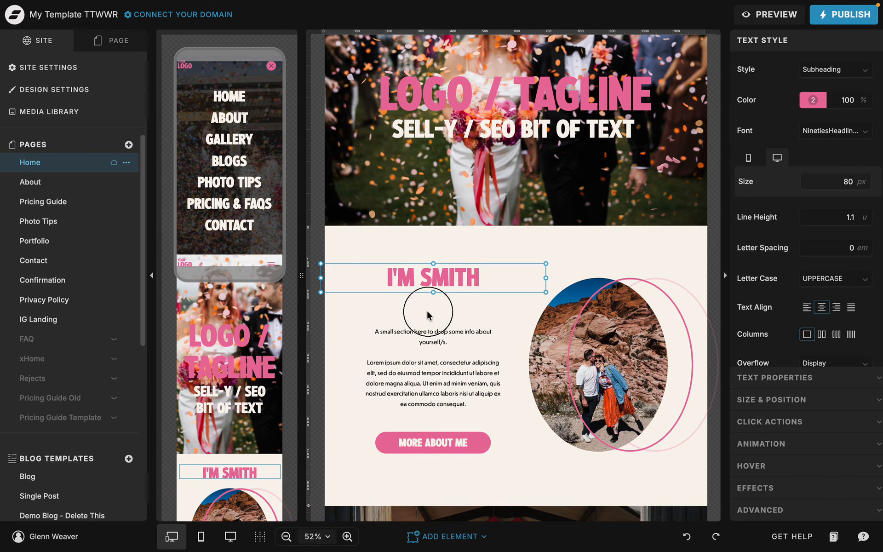
Step: Zoom the desktop layout in to 82% and look over the Bio Section around its heading and button
click(310, 537)
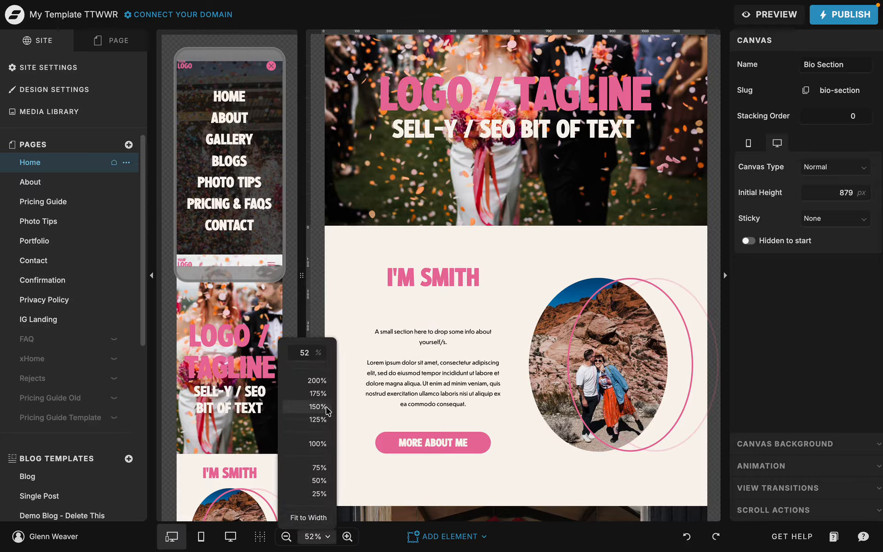
click(348, 538)
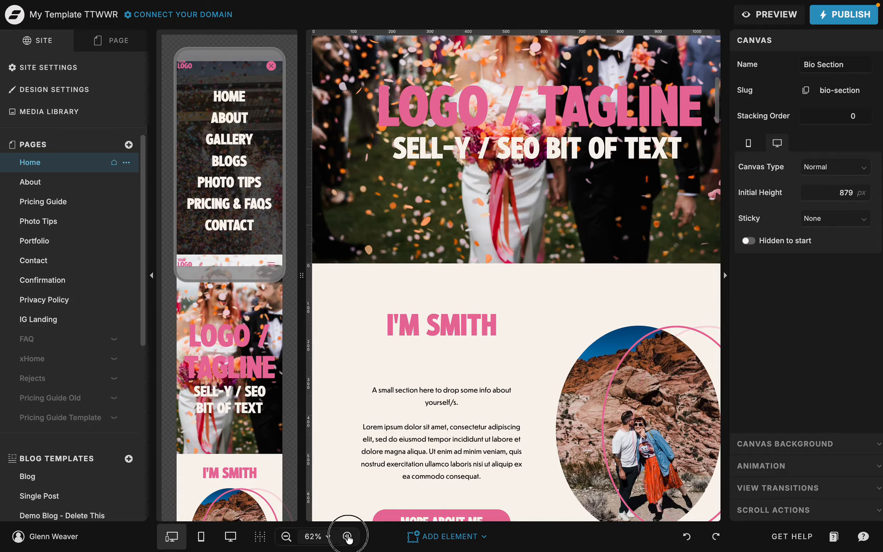
click(347, 536)
click(348, 536)
scroll(475, 332, down, 1)
scroll(474, 332, down, 2)
click(482, 308)
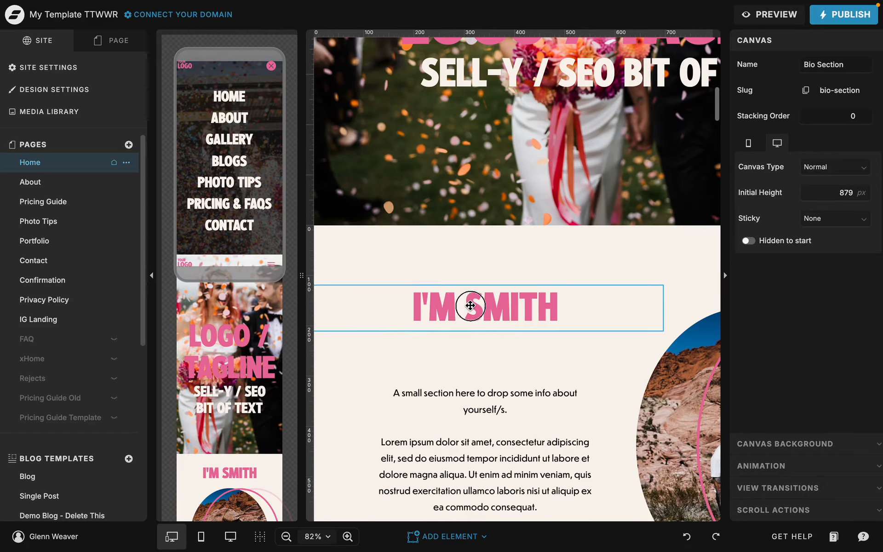
scroll(457, 377, down, 4)
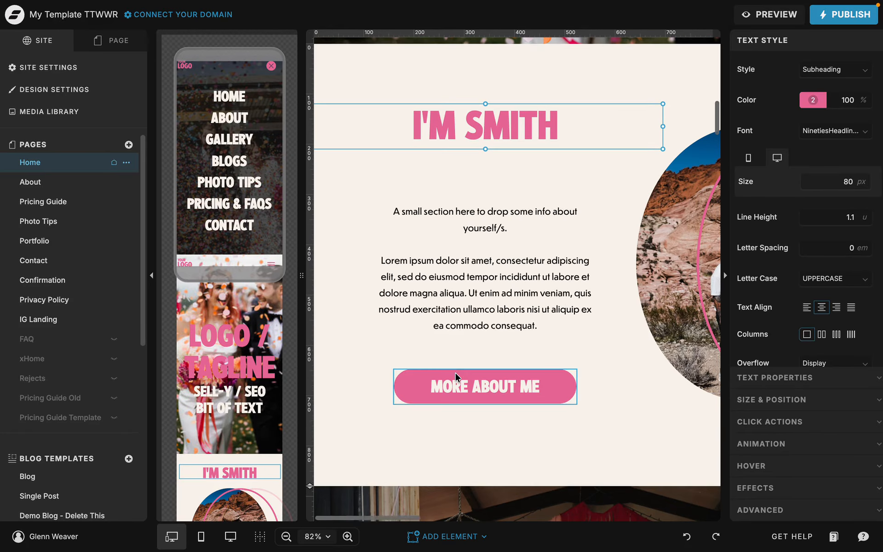
Step: Fit the desktop layout and the mobile layout each to the width of their view
click(315, 536)
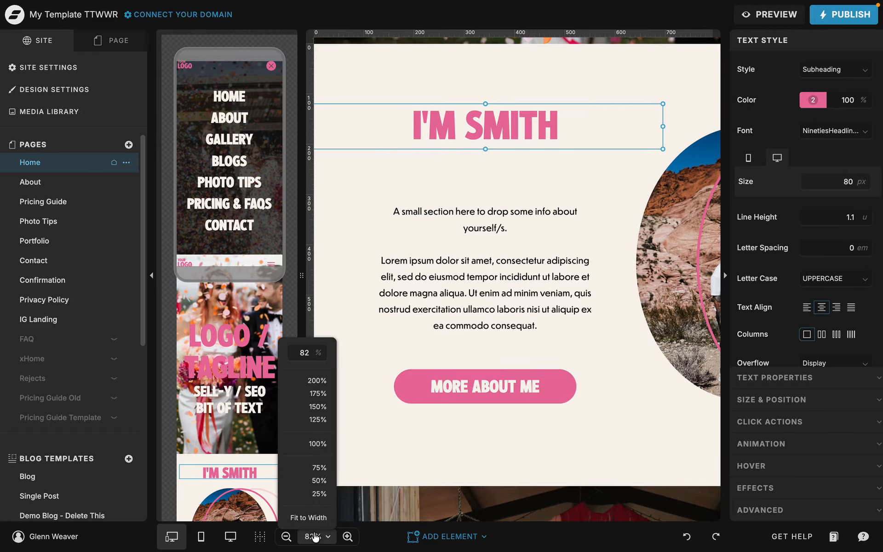
click(308, 517)
click(431, 277)
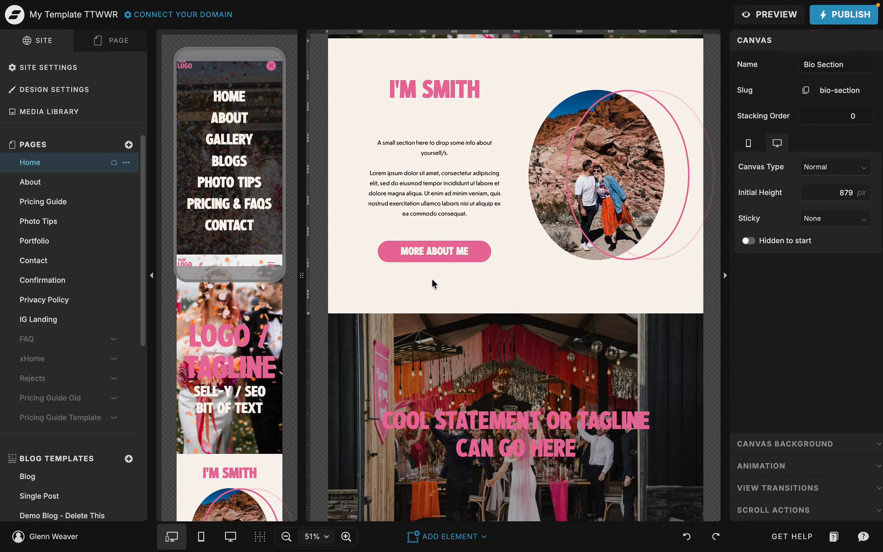
click(254, 242)
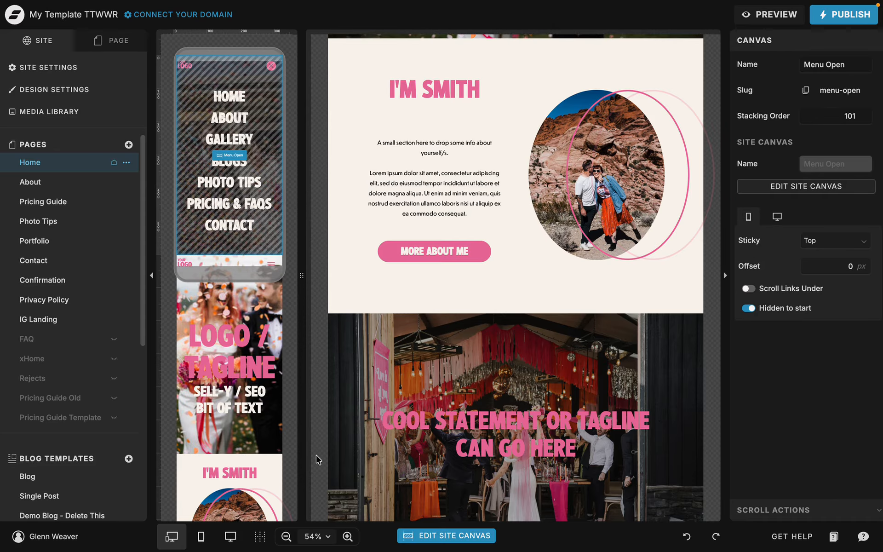
click(322, 537)
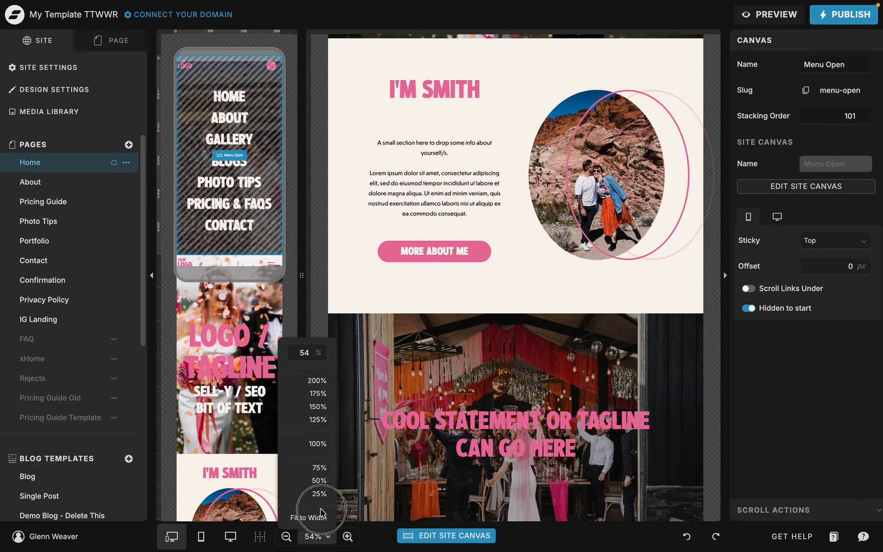
click(320, 516)
click(372, 296)
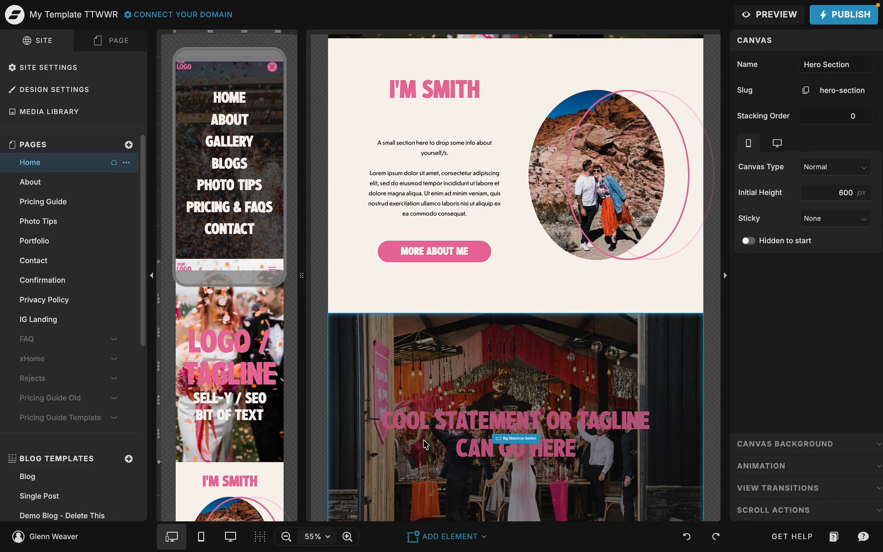
Step: Try out a paragraph text element below the More About Me button in the desktop Bio Section, then delete it
scroll(439, 470, down, 5)
scroll(438, 469, up, 5)
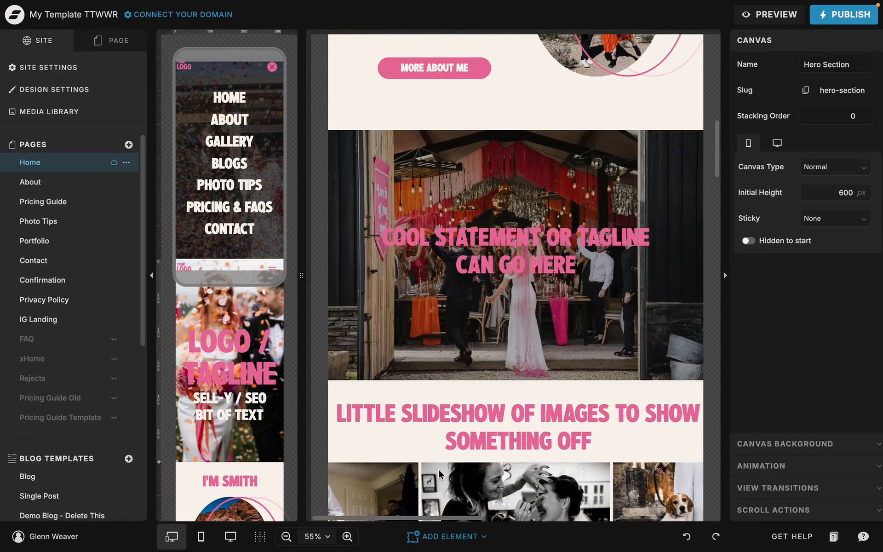
click(456, 263)
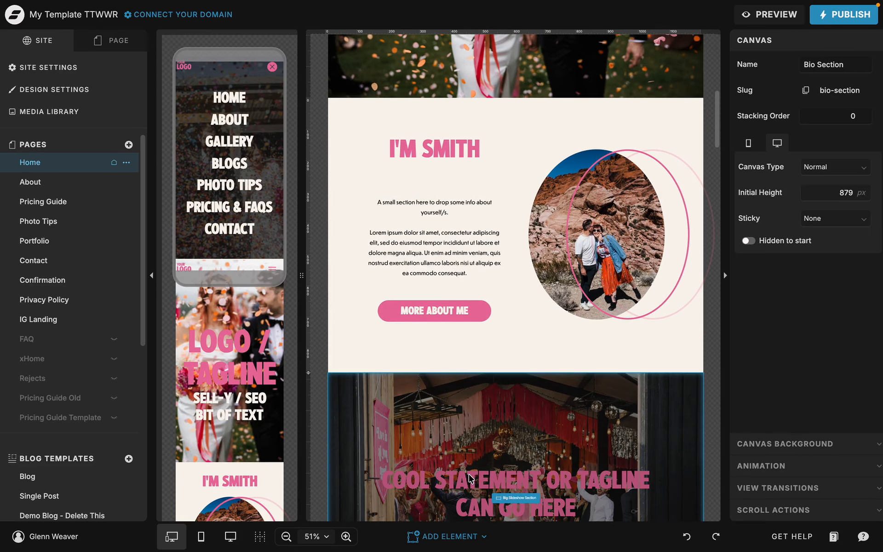
click(449, 537)
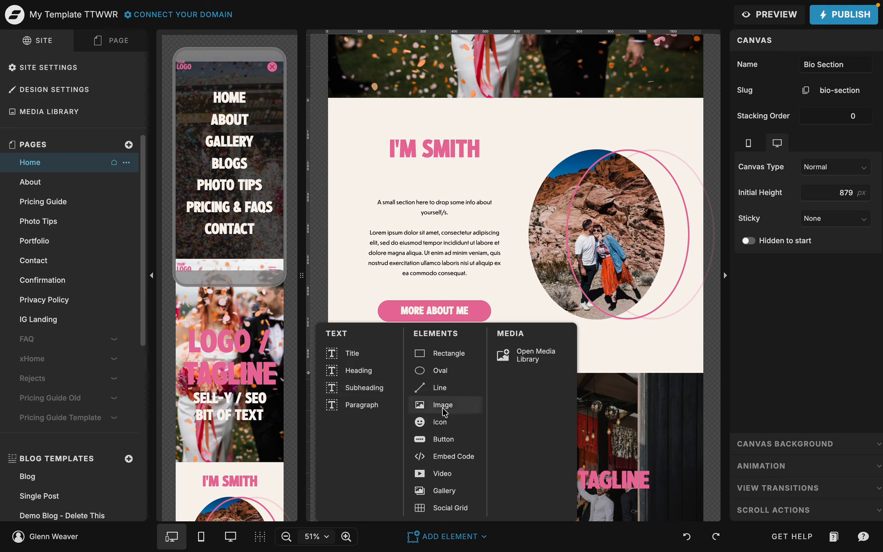
click(356, 405)
drag(523, 235, 448, 352)
key(Delete)
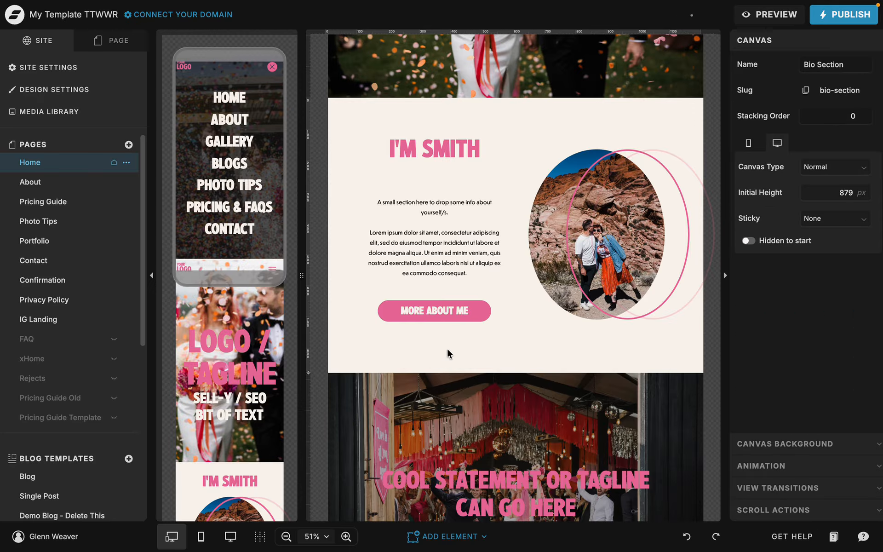
Step: Try out an image element with the cat and laptop picture in the desktop Bio Section, then delete it
click(448, 536)
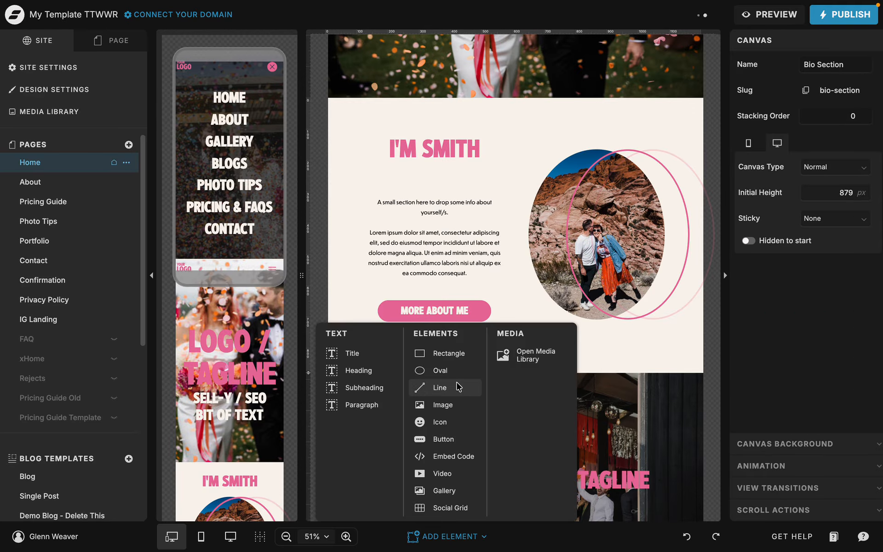
click(440, 404)
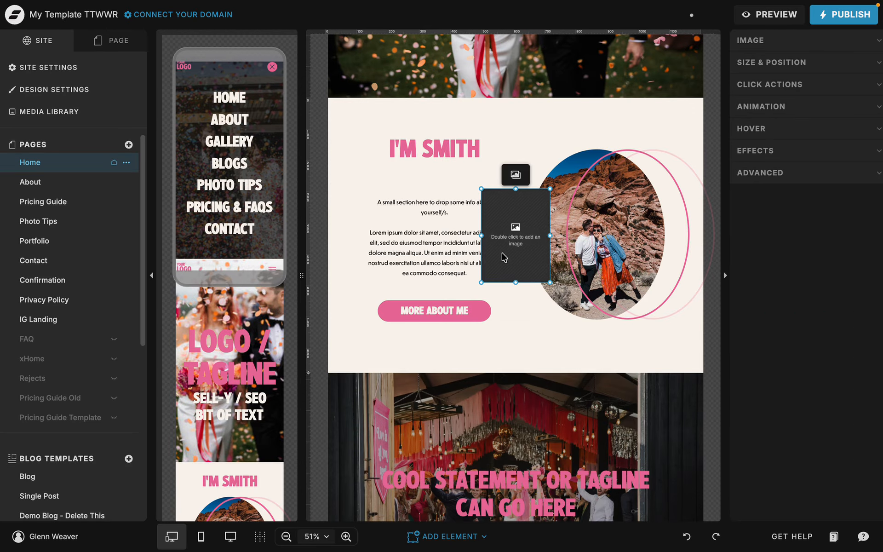
double_click(505, 258)
click(347, 147)
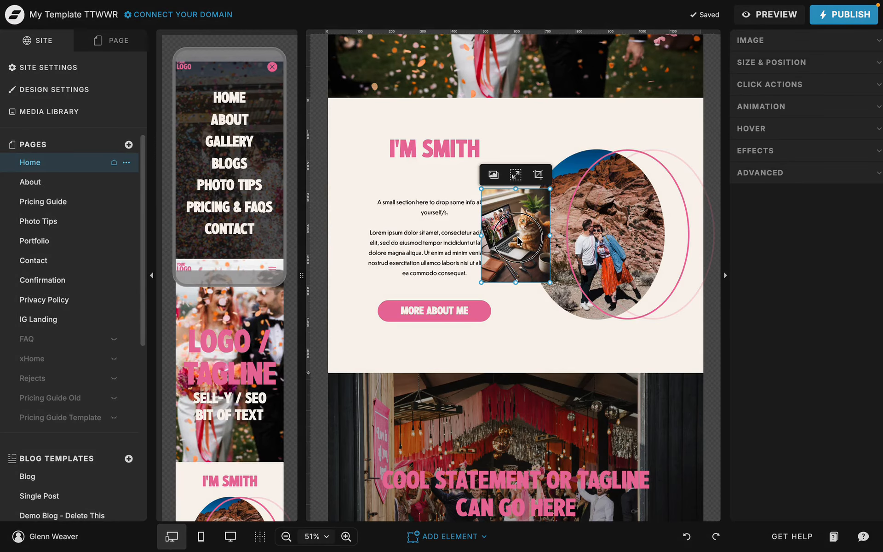
key(Delete)
Step: Review the text, element and media types that can be added to the canvas
click(429, 541)
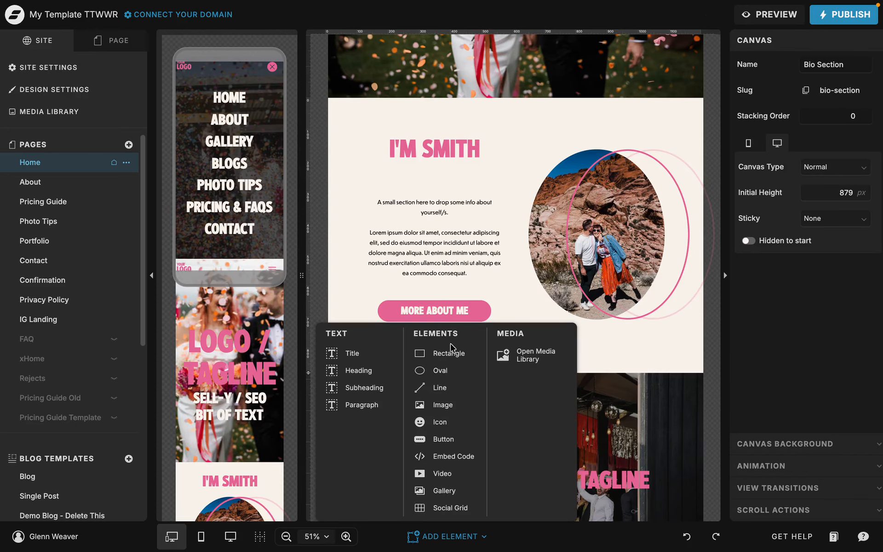
click(509, 296)
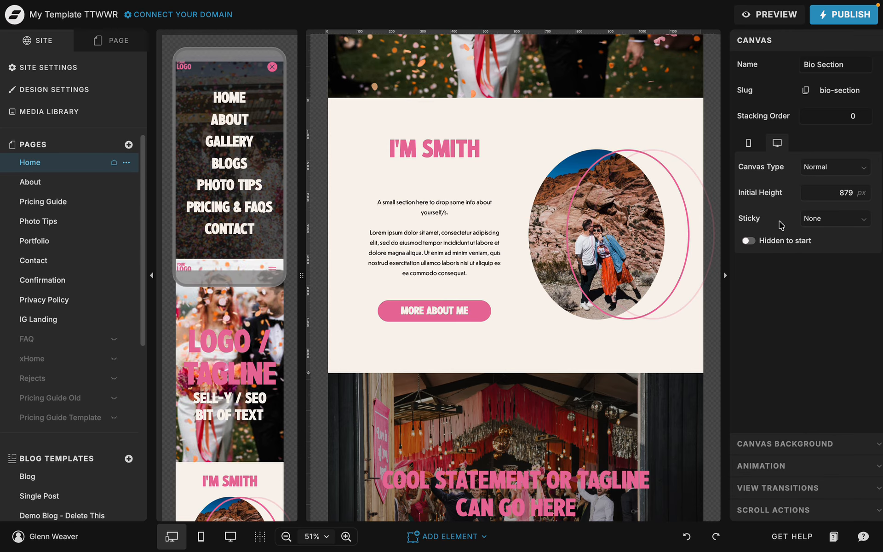
Step: Open the site preview in its desktop version and look through the home page from the hero to the slideshow section
click(771, 18)
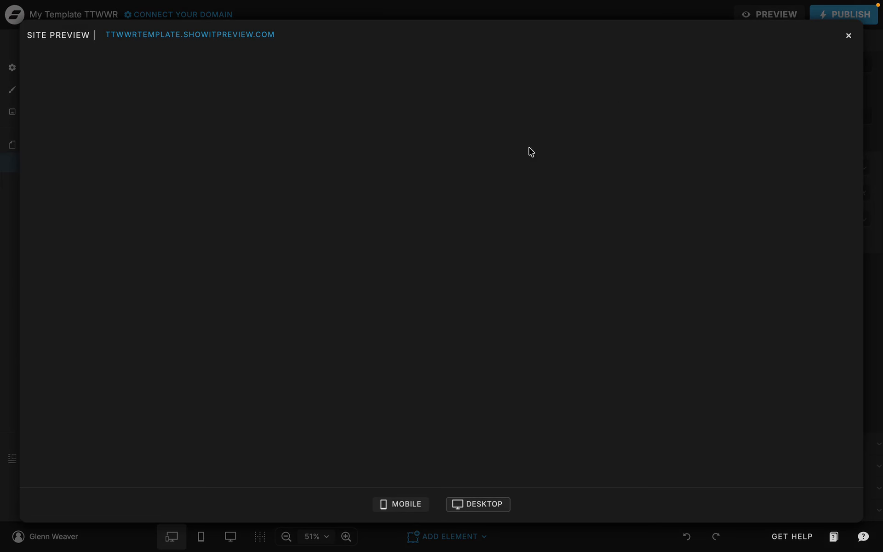
scroll(481, 177, down, 5)
scroll(481, 179, down, 3)
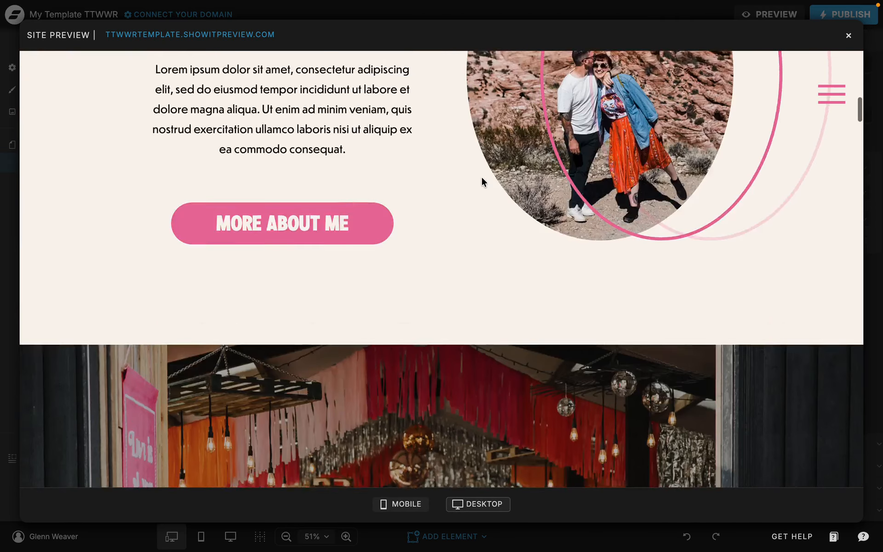
scroll(481, 178, up, 8)
scroll(481, 179, down, 3)
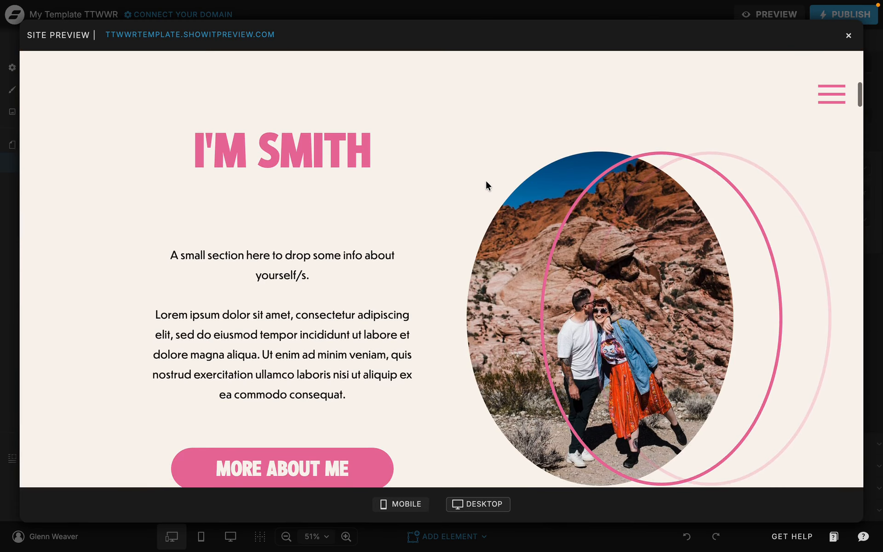
scroll(487, 184, up, 8)
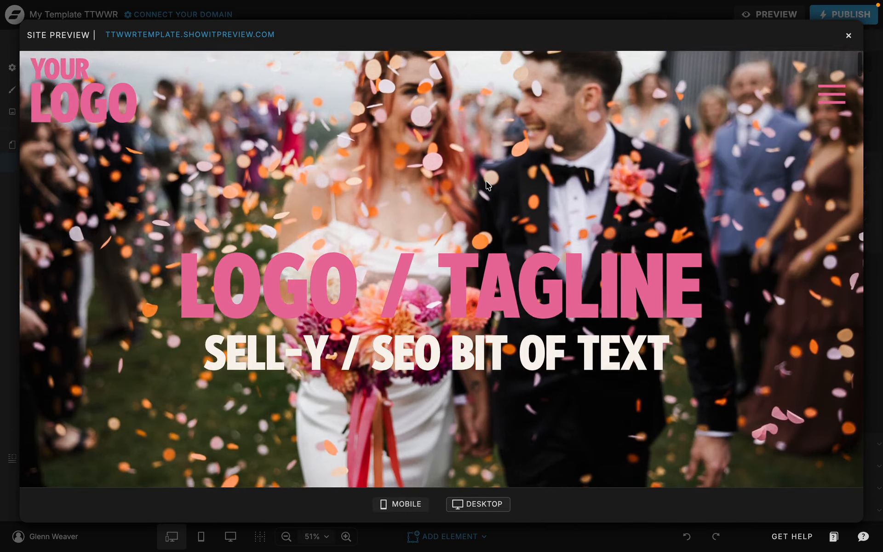
Step: Find the Testimonials section in the desktop site preview and advance its slider by three testimonials
scroll(487, 185, down, 10)
scroll(488, 186, down, 10)
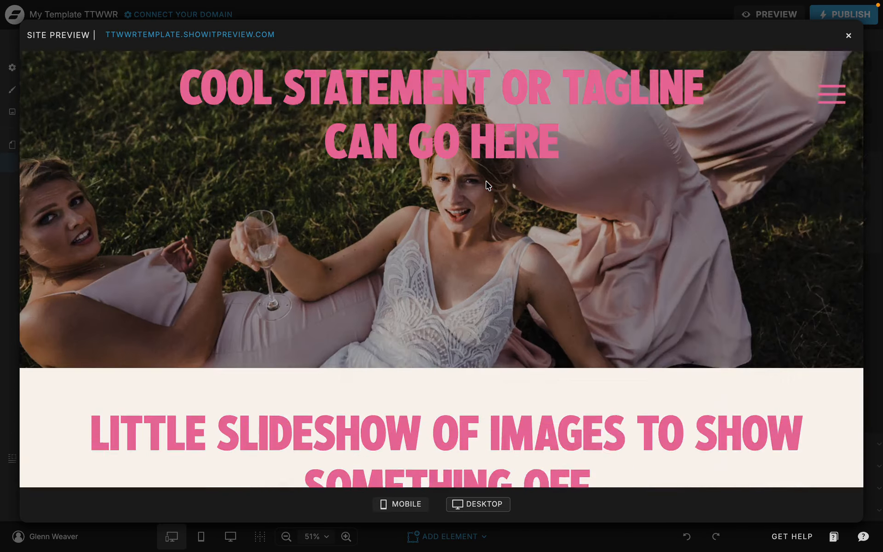
scroll(488, 185, down, 4)
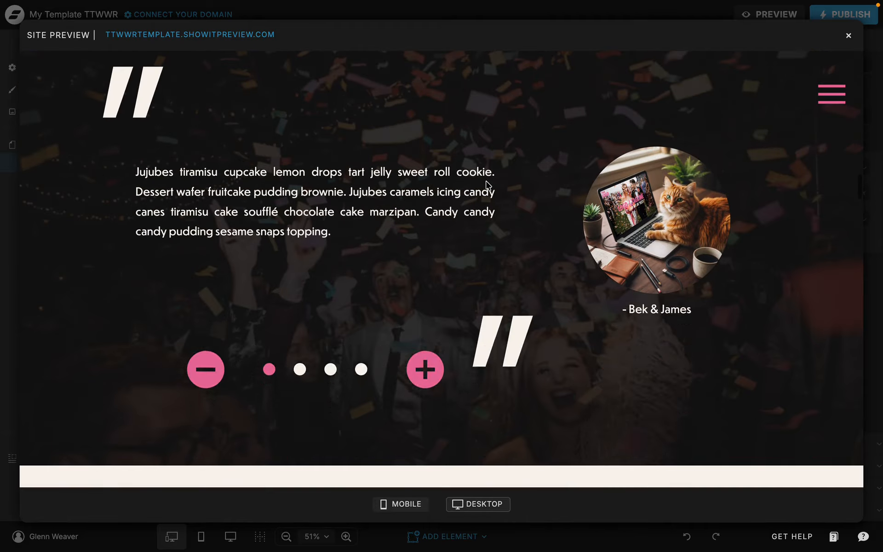
scroll(486, 181, up, 3)
scroll(486, 181, down, 5)
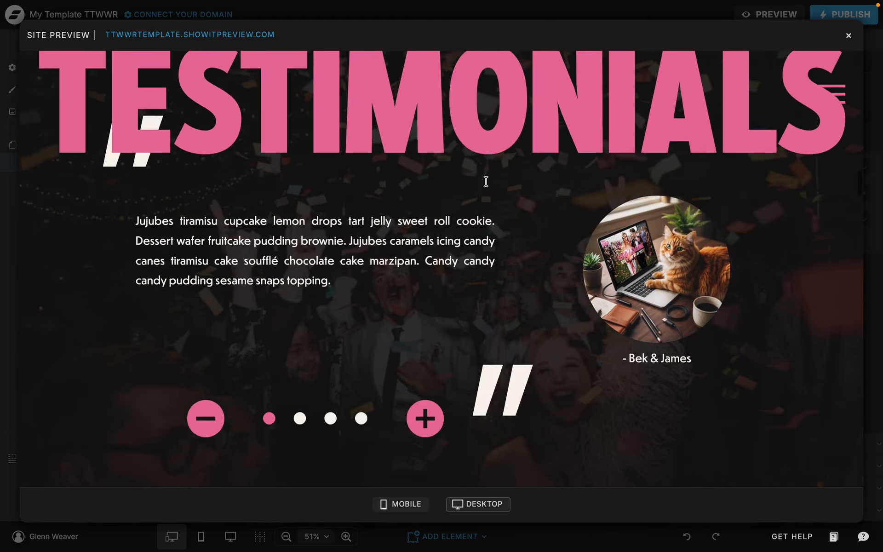
scroll(485, 181, up, 3)
click(420, 392)
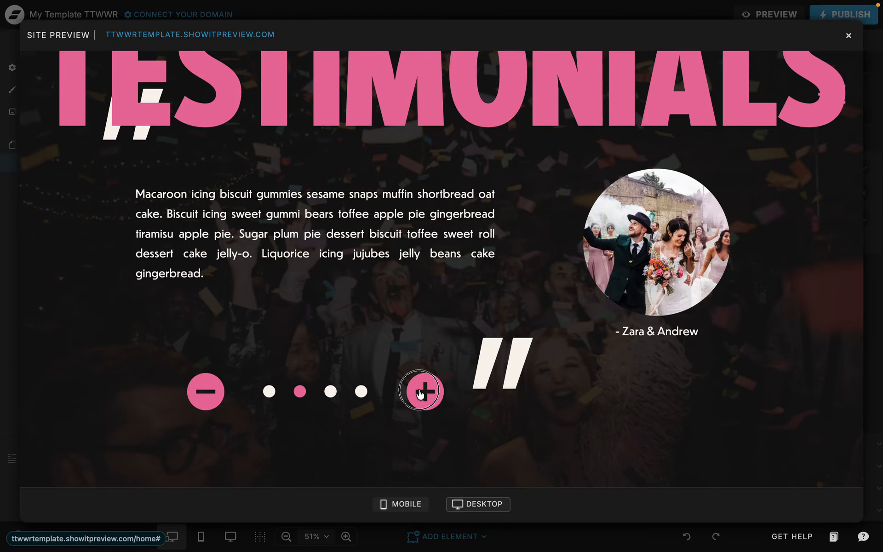
click(420, 392)
click(420, 392)
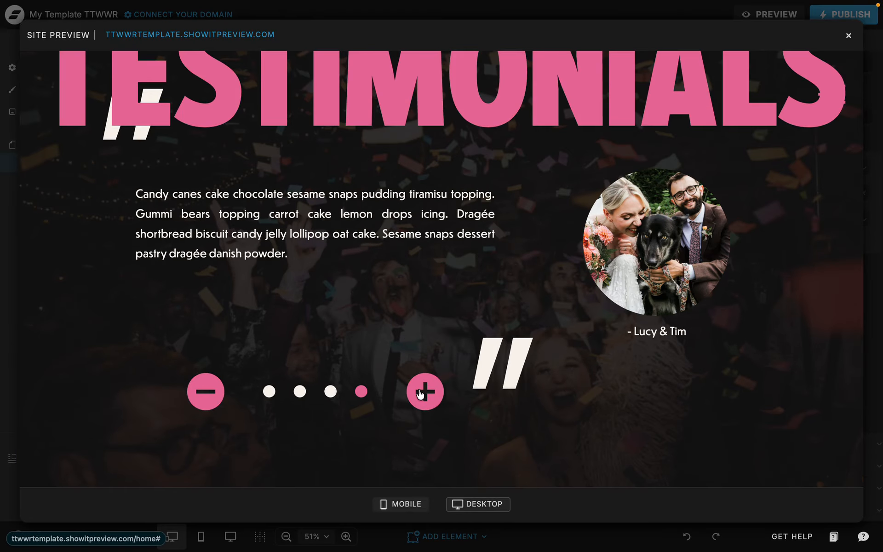
Step: Switch the site preview to its mobile version, go to the Testimonials section and advance its slider by two testimonials
click(403, 504)
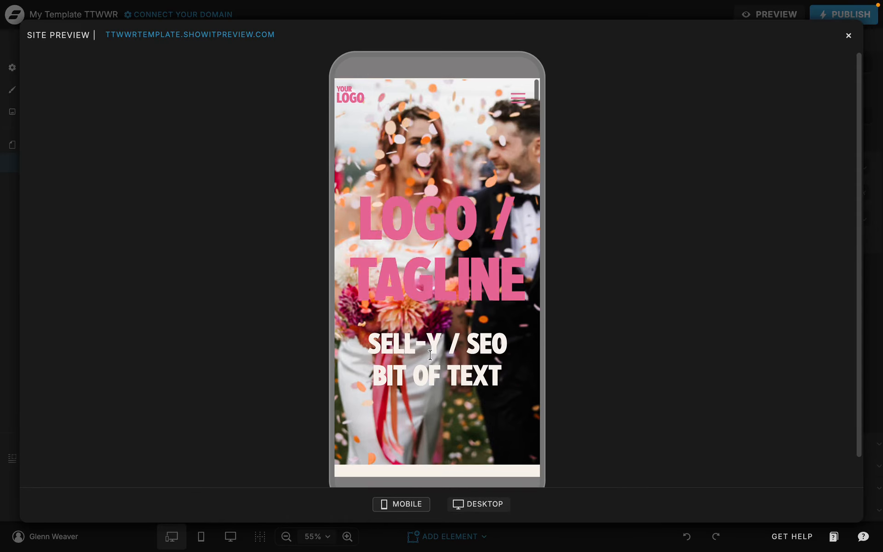
scroll(430, 352, down, 5)
scroll(430, 355, down, 10)
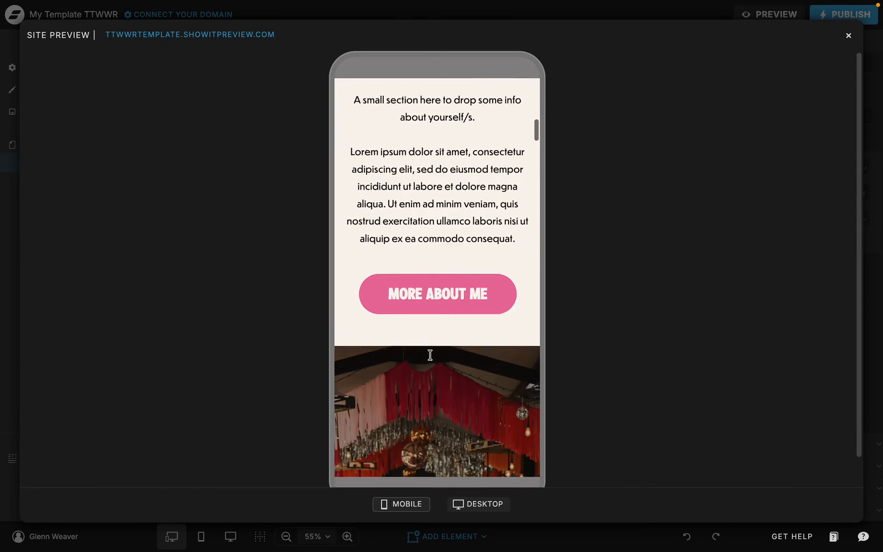
scroll(430, 354, down, 6)
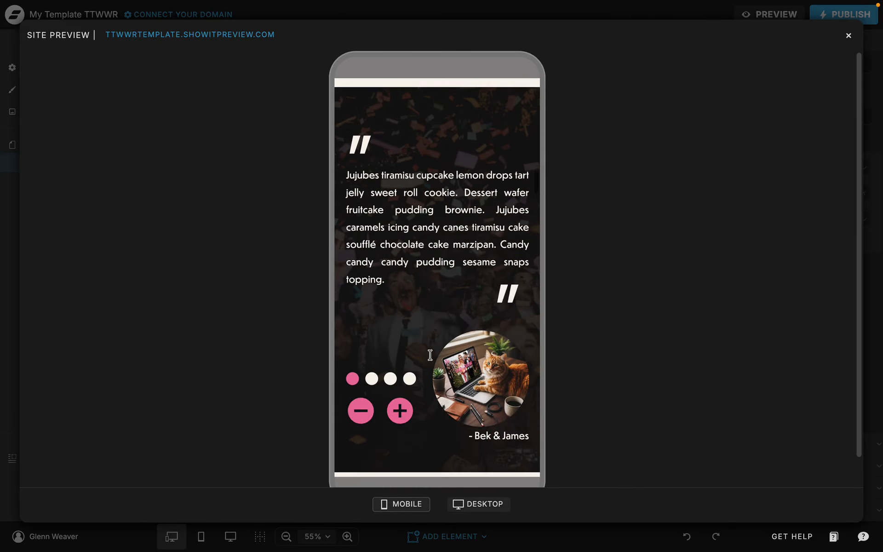
click(406, 415)
click(406, 415)
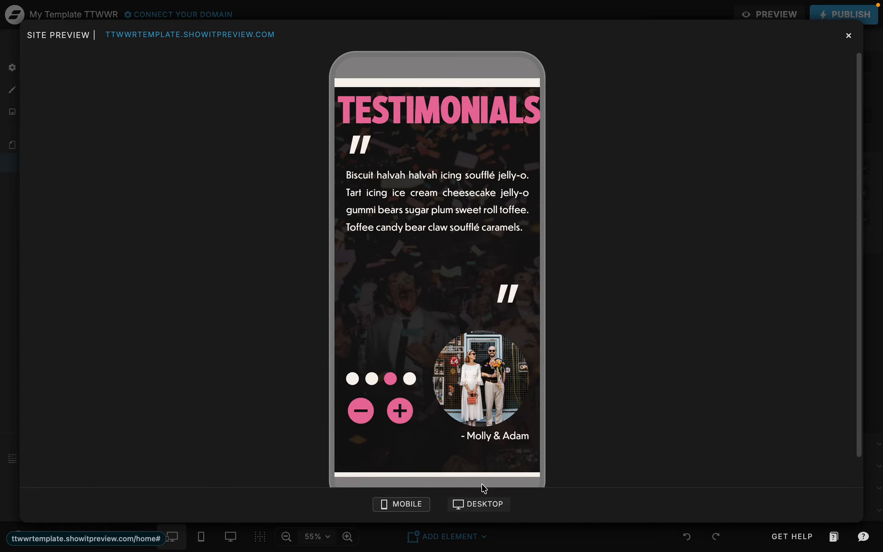
Step: Open the site's preview link as a full browser page and look through the home page from the hero to the little slideshow heading
click(205, 37)
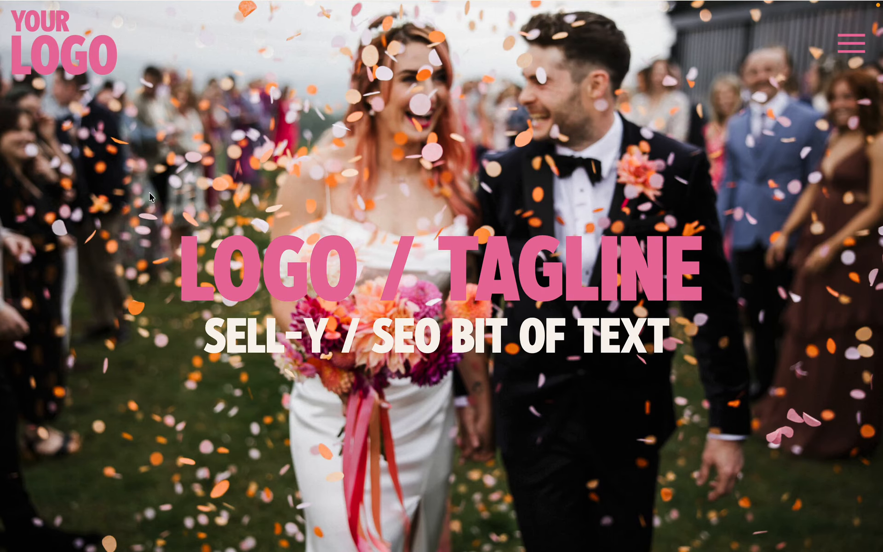
scroll(151, 197, down, 2)
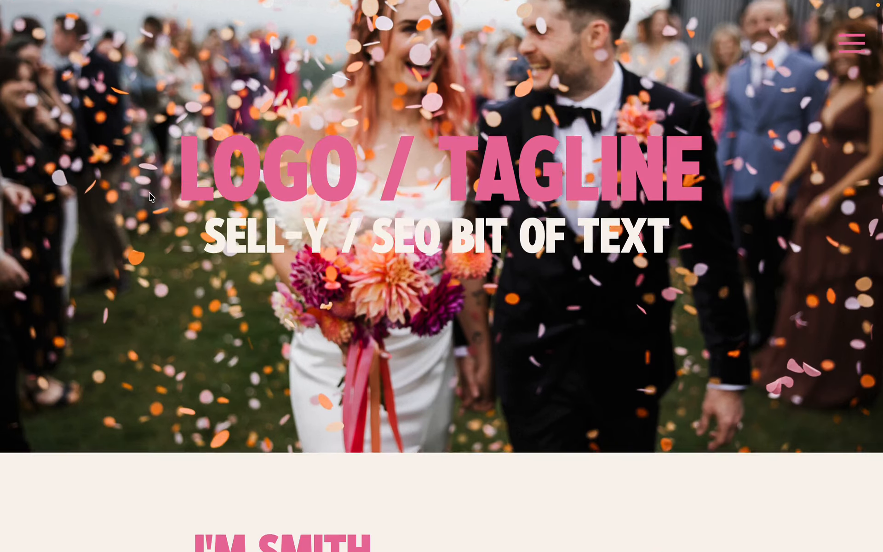
scroll(151, 197, up, 2)
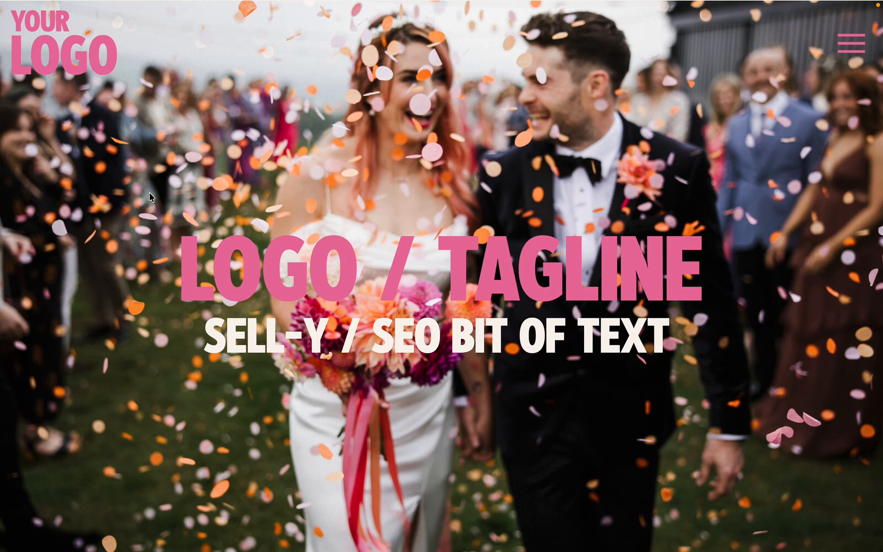
scroll(150, 197, down, 3)
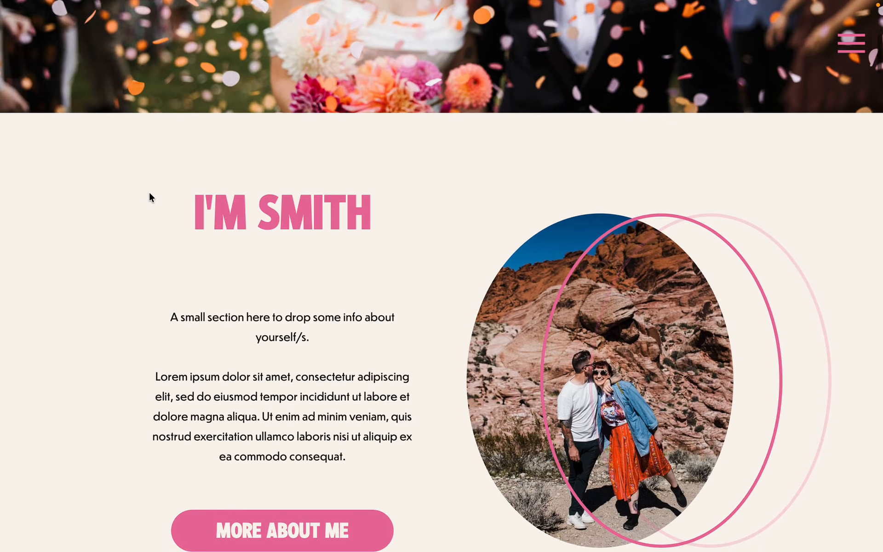
scroll(122, 218, down, 4)
scroll(122, 218, up, 3)
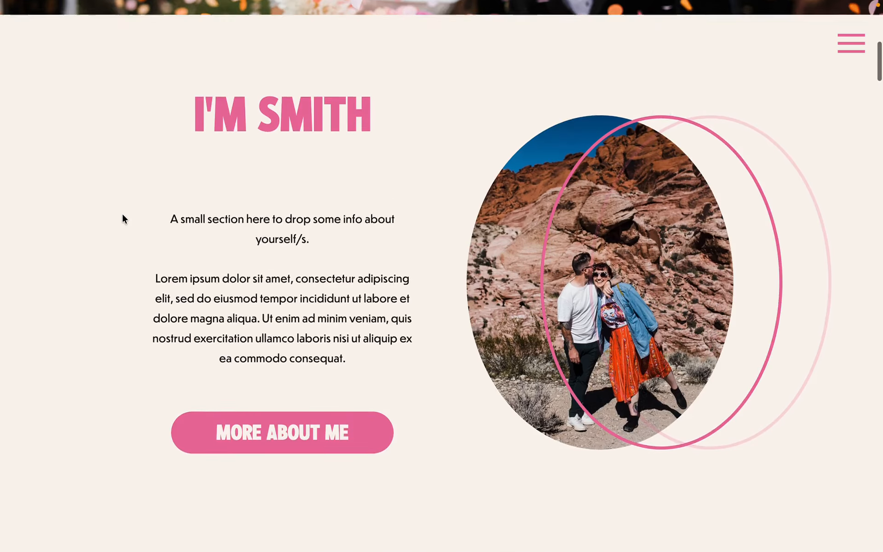
scroll(122, 211, down, 2)
right_click(122, 212)
click(119, 170)
scroll(118, 164, down, 5)
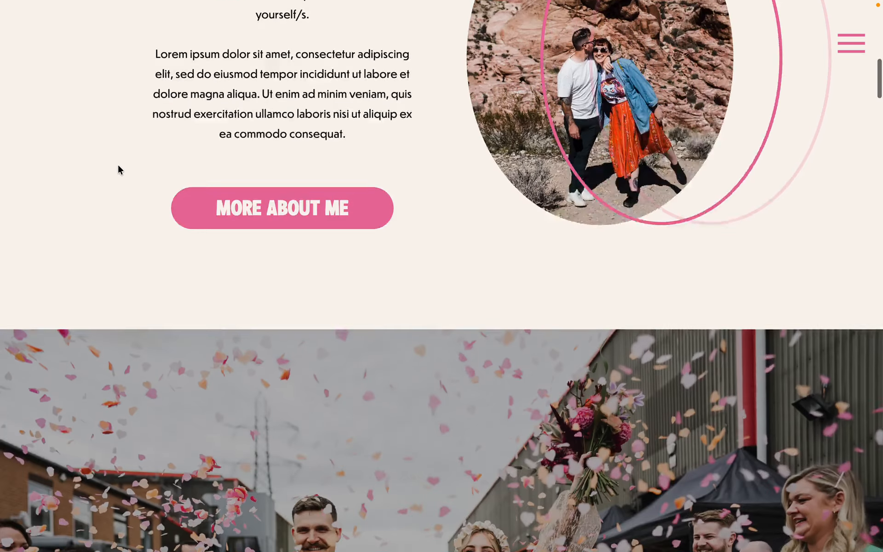
scroll(118, 169, down, 5)
right_click(128, 168)
click(128, 112)
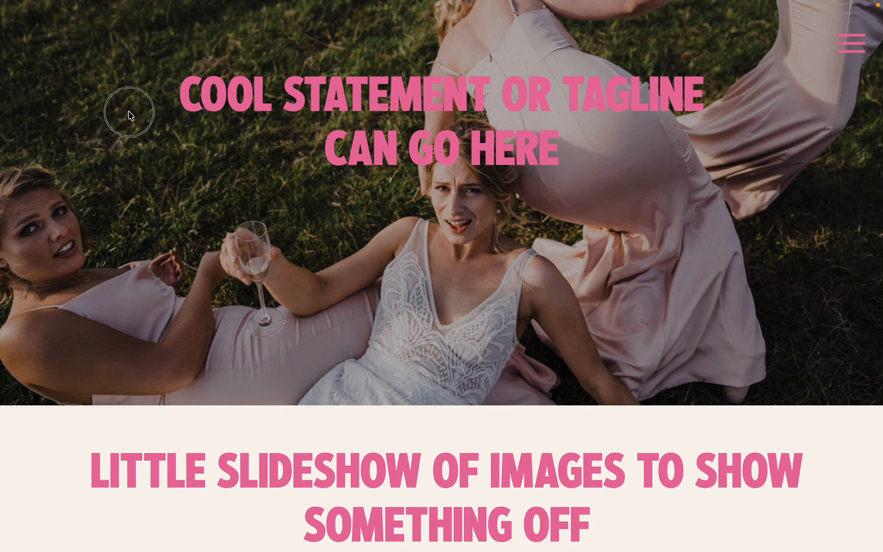
scroll(129, 111, up, 8)
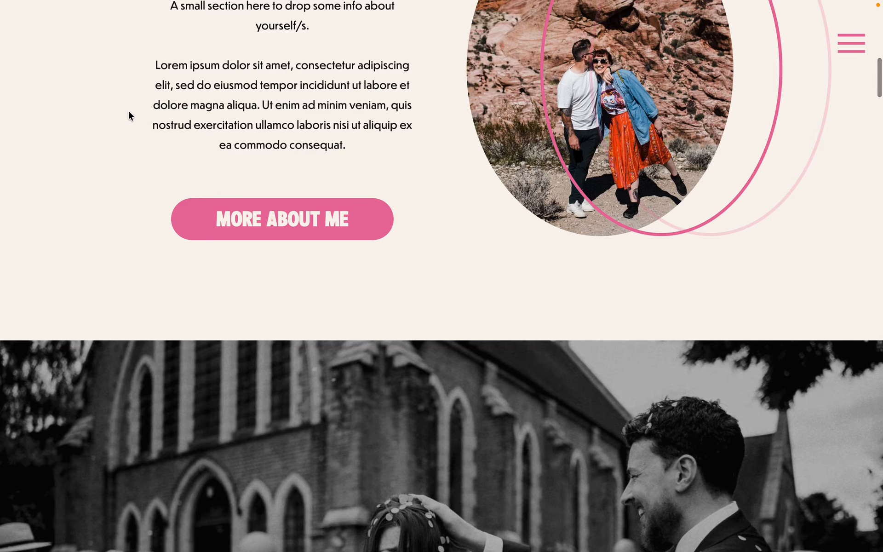
Step: Show the web address of the opened preview page, dismiss it and return to the site preview in the editor
key(super+l)
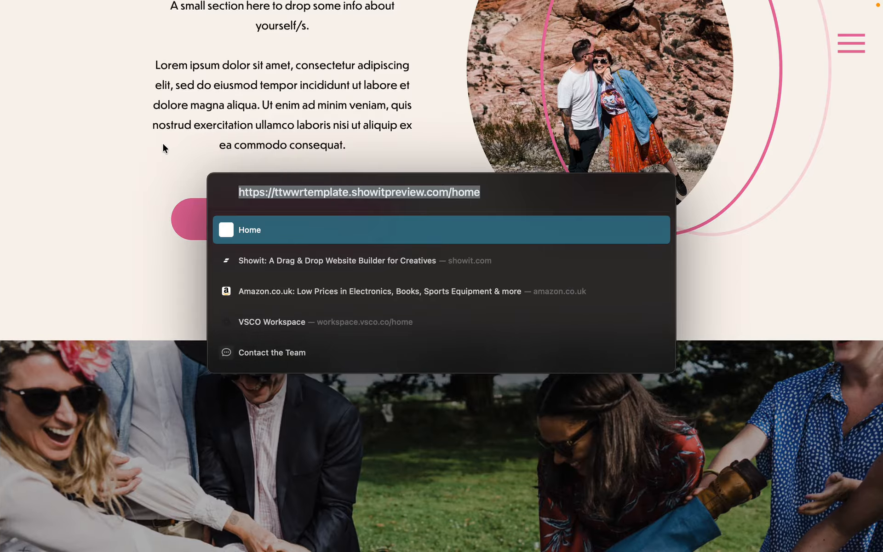
click(163, 144)
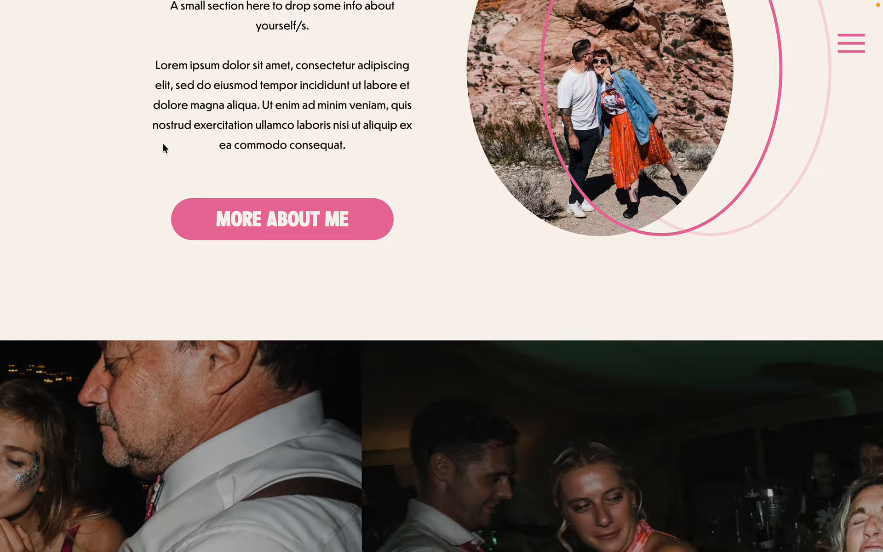
scroll(117, 143, up, 10)
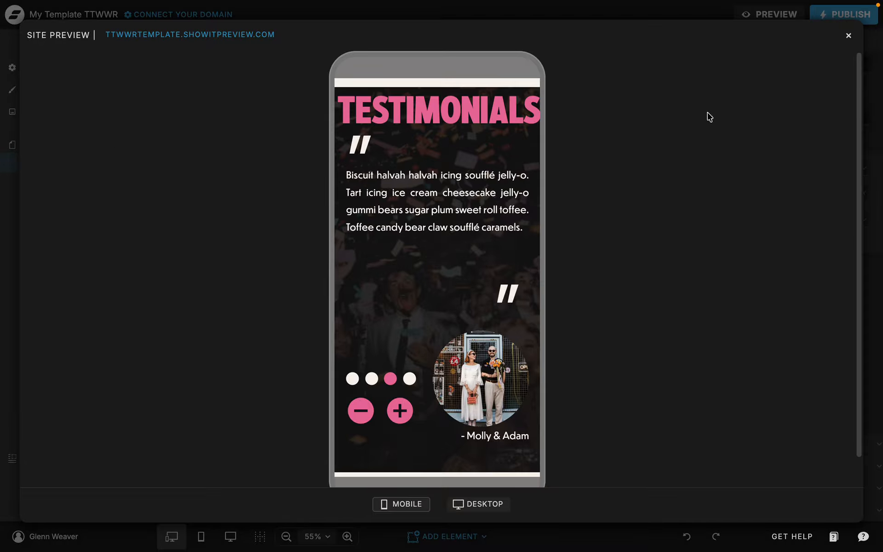
Step: Close the site preview, view the publishing dialog for ttwwrtemplate.showit.site and cancel it without publishing
click(849, 35)
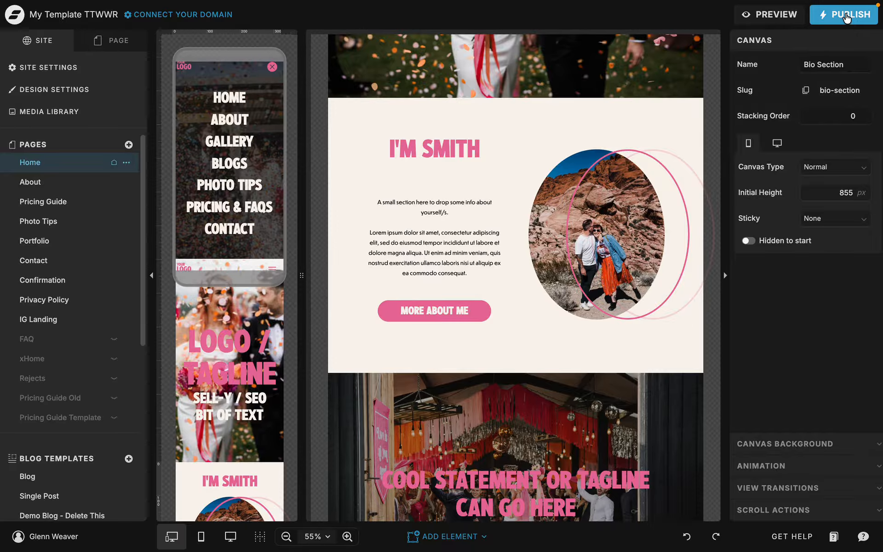
click(847, 15)
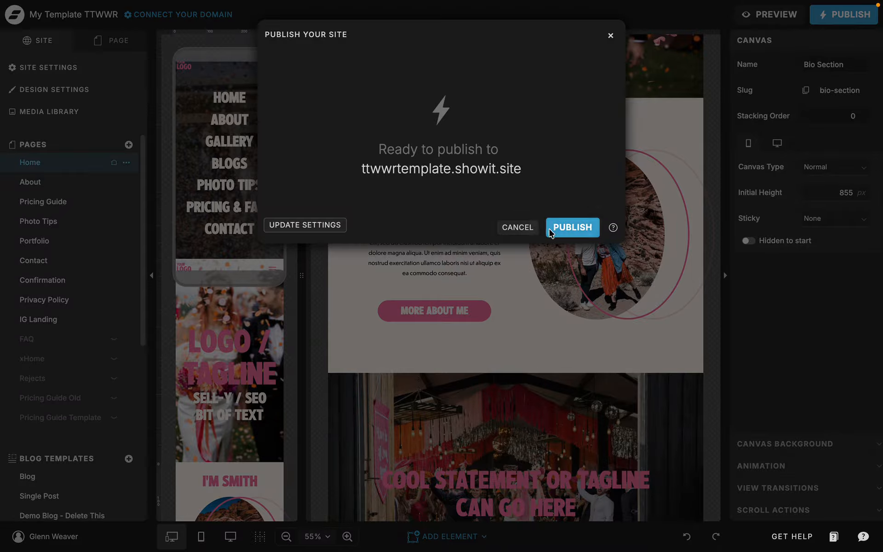
click(519, 228)
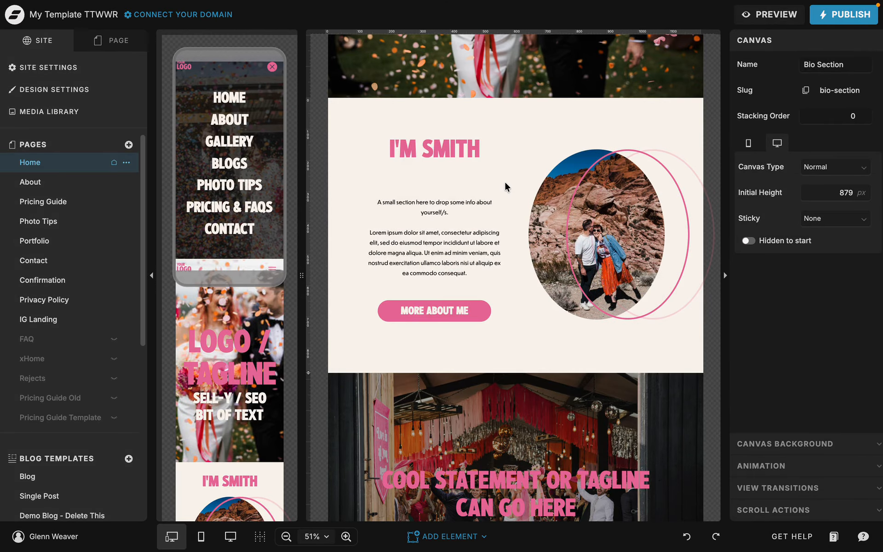
scroll(504, 181, down, 15)
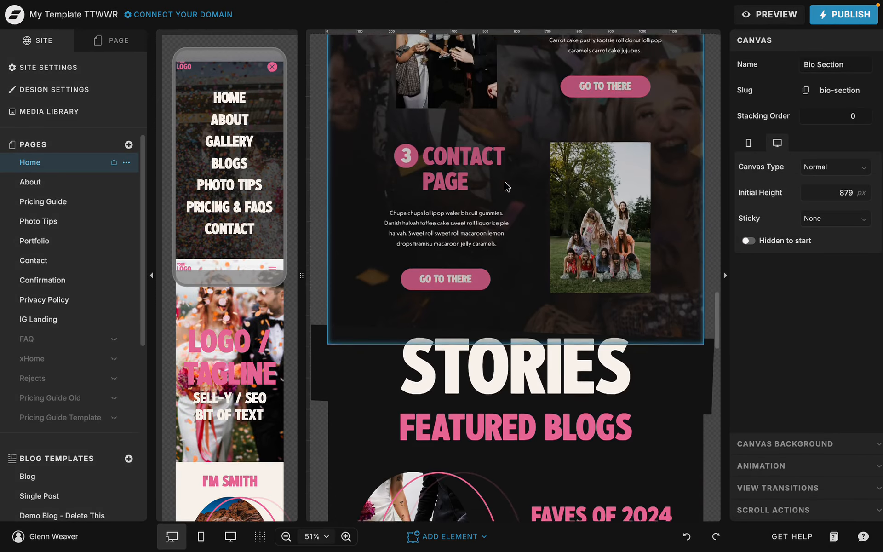
scroll(505, 183, down, 2)
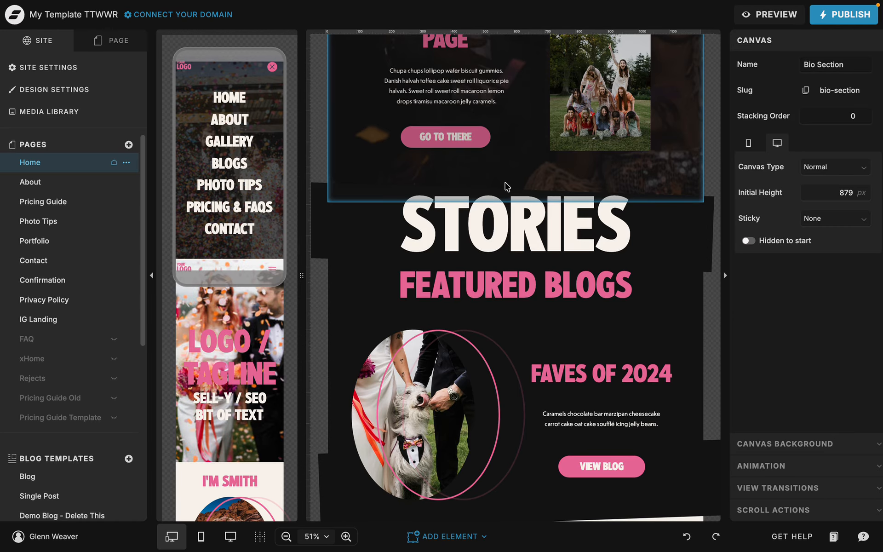
scroll(505, 182, up, 8)
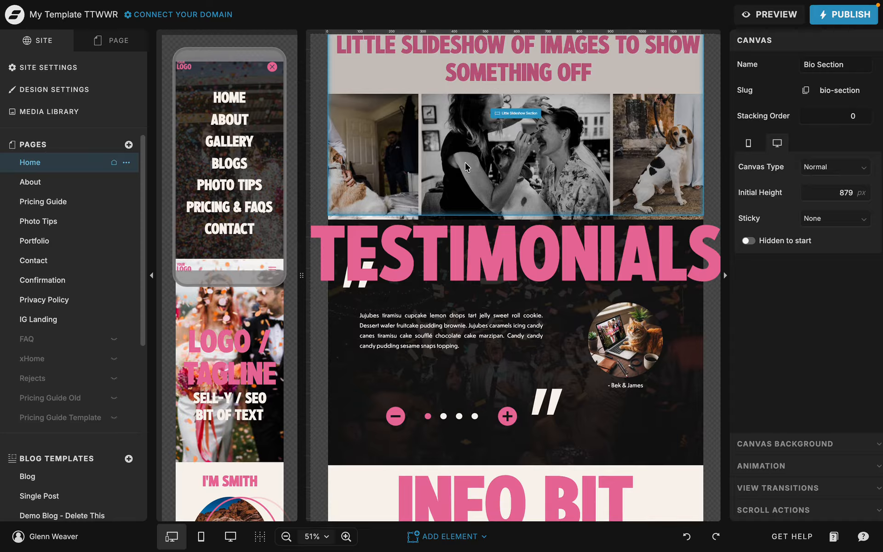
scroll(465, 162, down, 6)
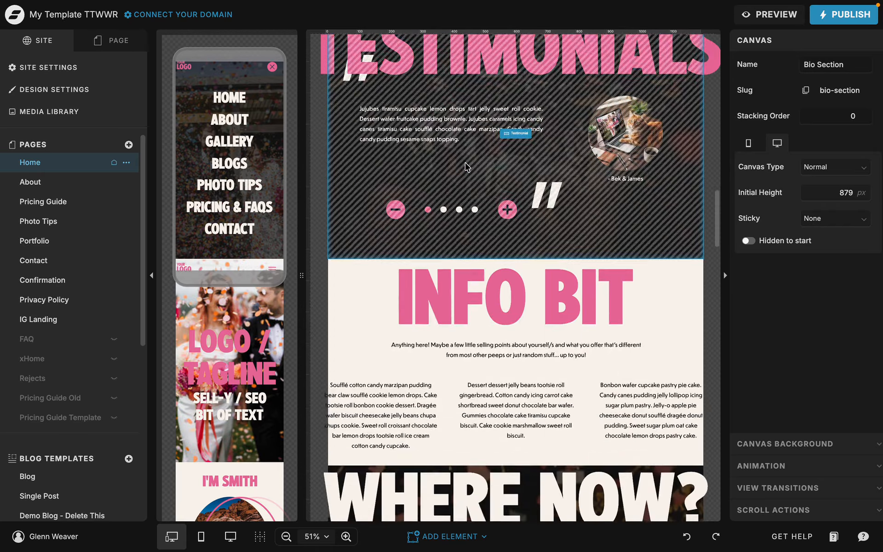
scroll(465, 162, up, 9)
scroll(465, 166, up, 1)
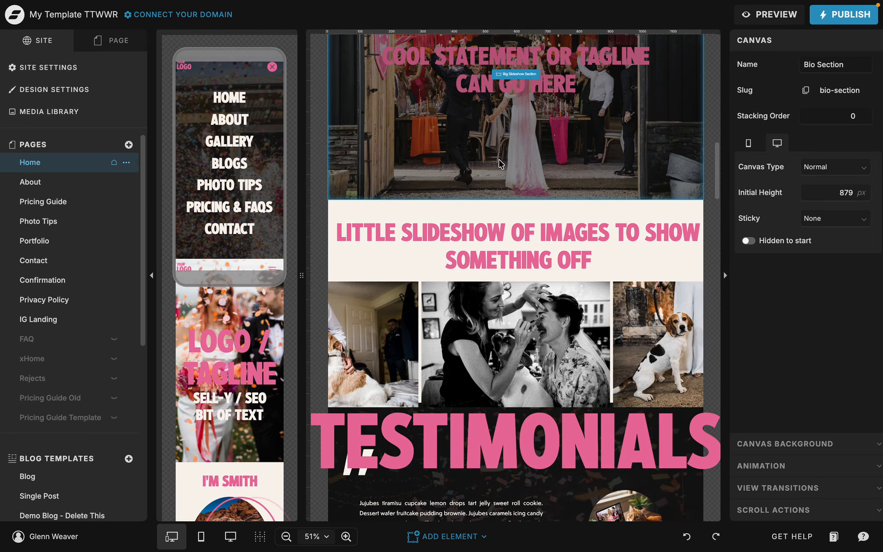